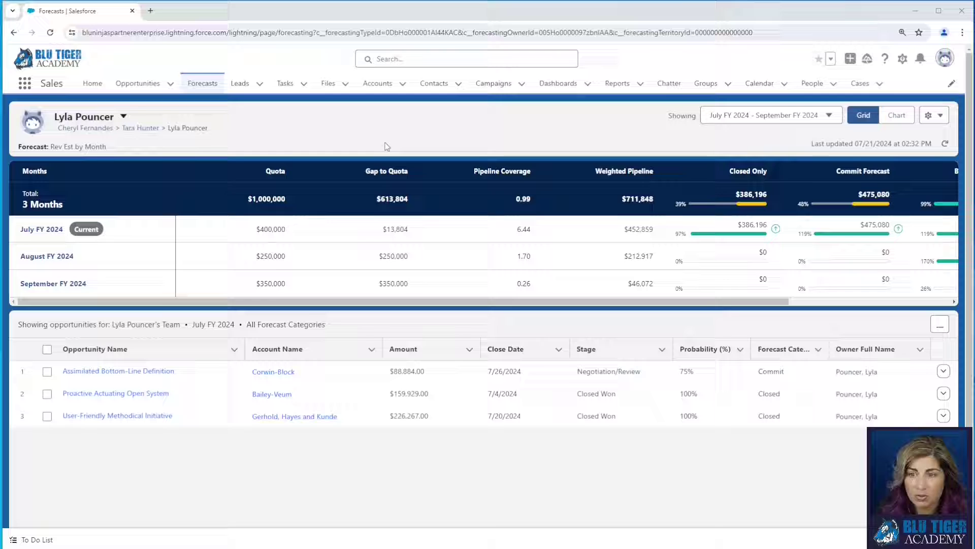
- Open Setup in a new tab and go to the Profiles page via Quick Find 'profile'
click(902, 60)
click(883, 99)
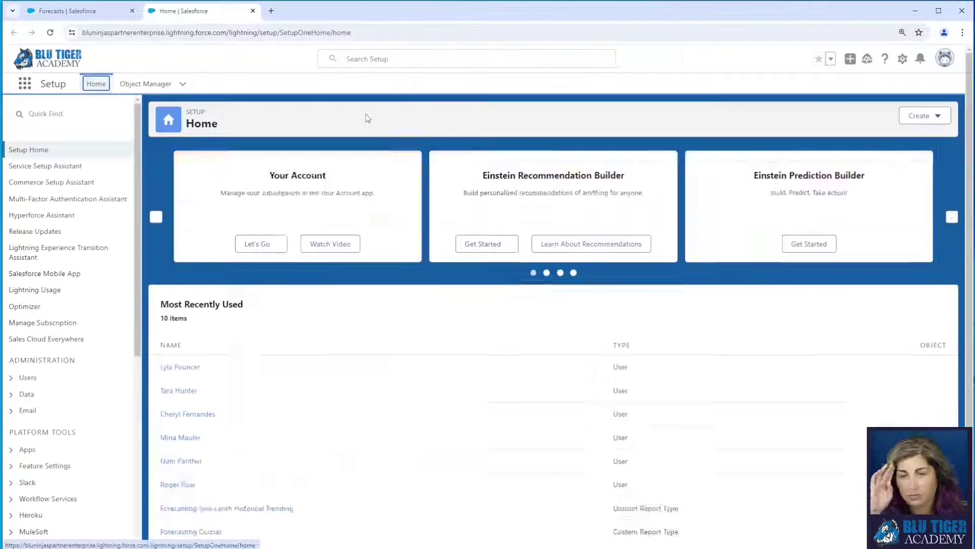
click(66, 113)
text(profile)
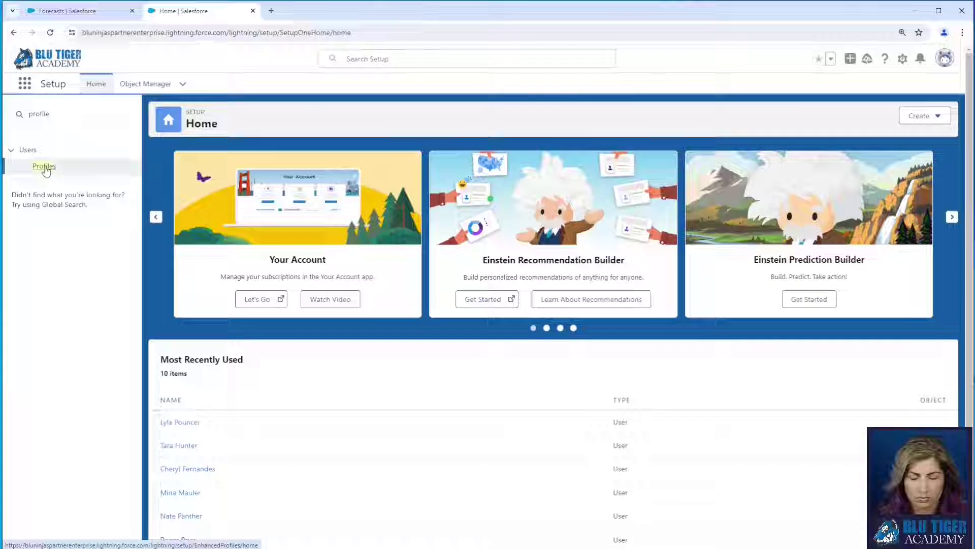
click(44, 167)
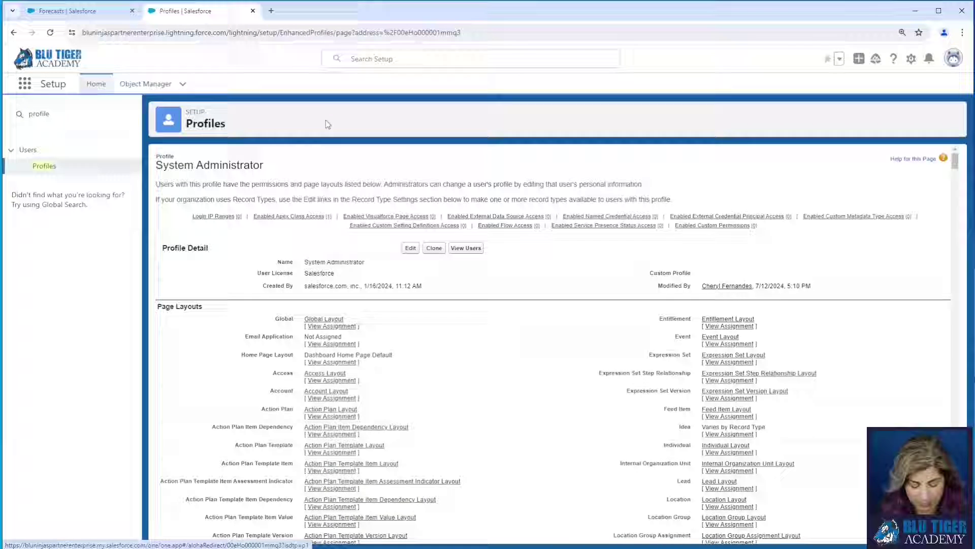
- Confirm the System Administrator profile has Manage Forecasts Custom Data enabled, then switch to Data Loader
key(ctrl+f)
text(manage for)
drag(298, 348, 198, 349)
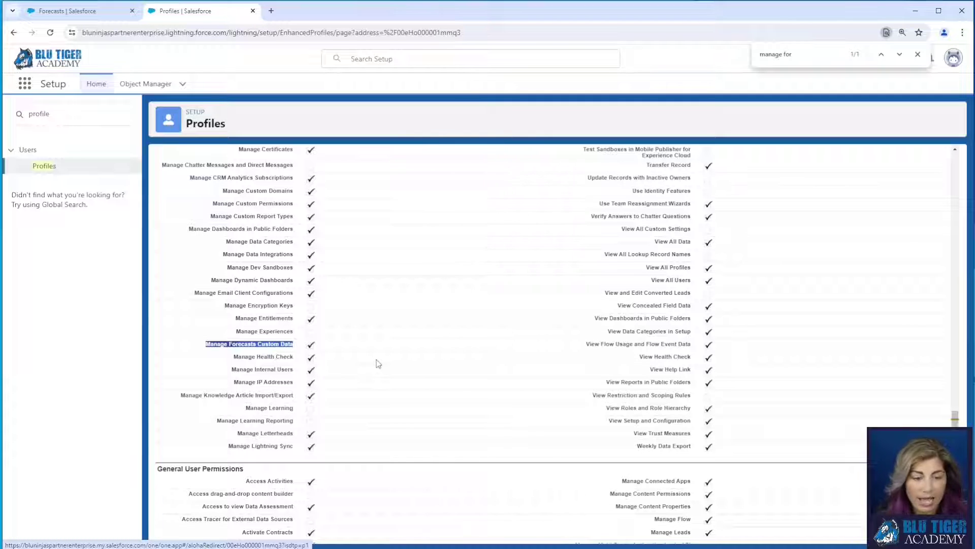
scroll(379, 364, up, 15)
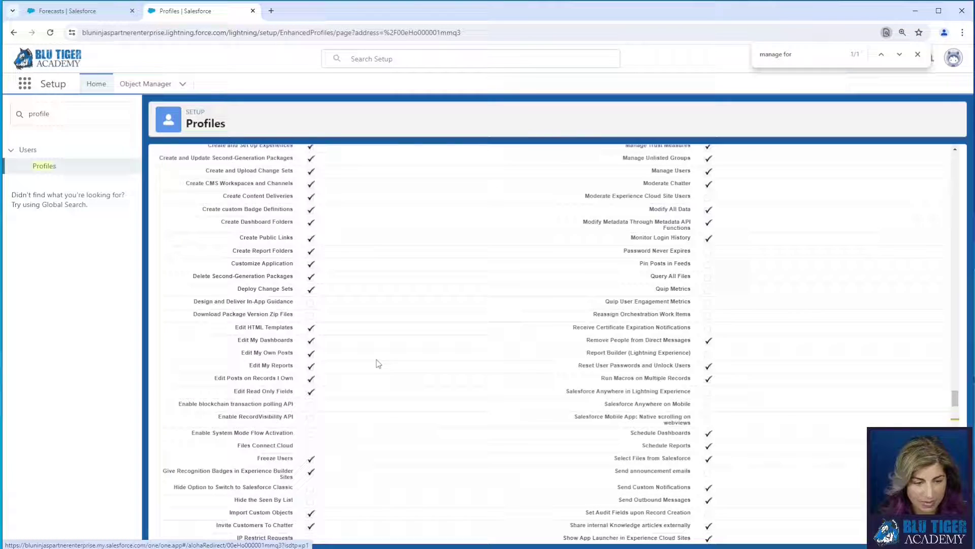
scroll(379, 364, up, 6)
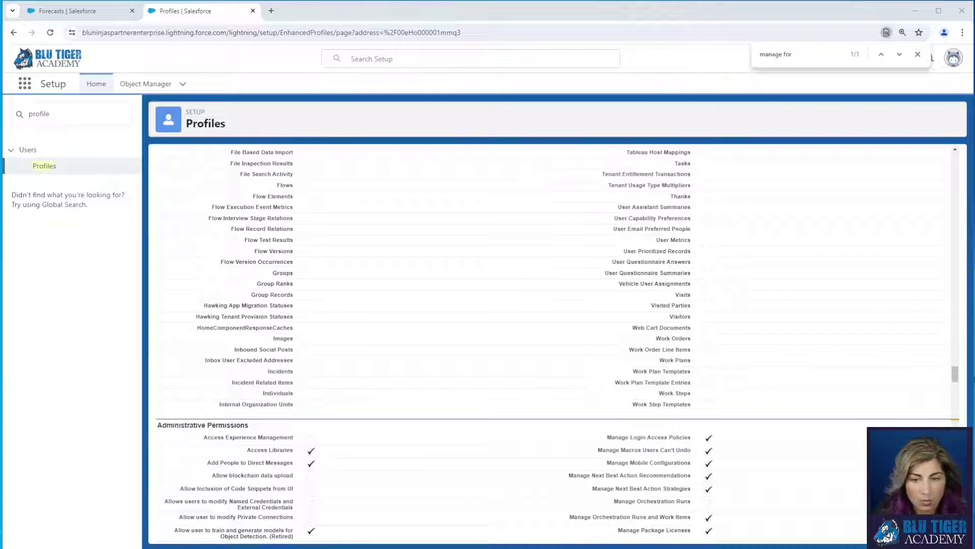
key(alt+Tab)
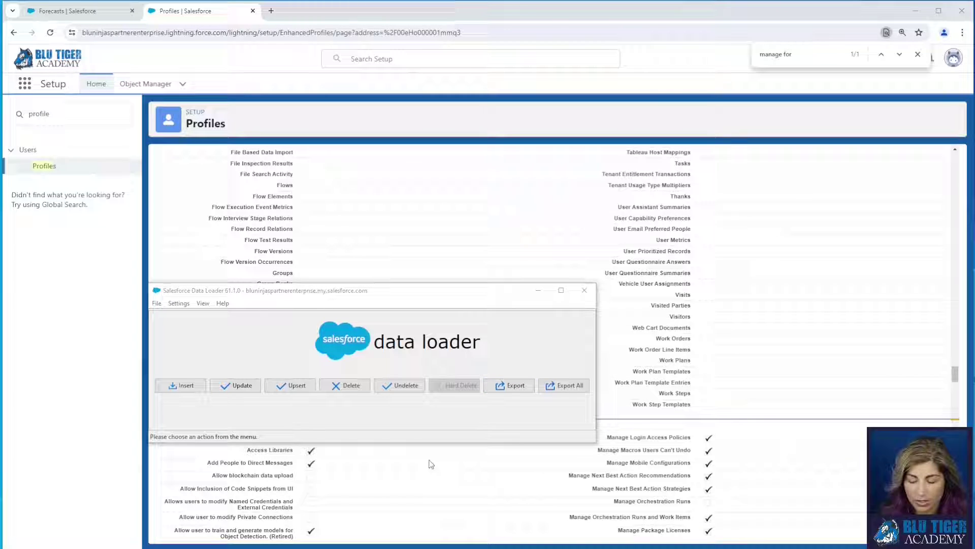
- Set up a Forecasting Quota export saving to the ForecastingQuotaextract07212024 CSV file
click(516, 386)
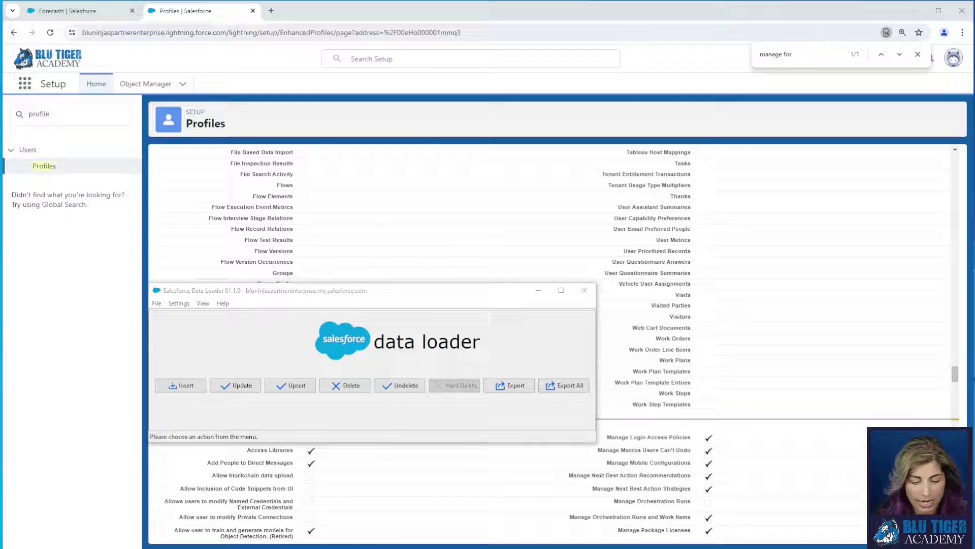
drag(354, 118, 404, 107)
text(forecasting)
click(196, 320)
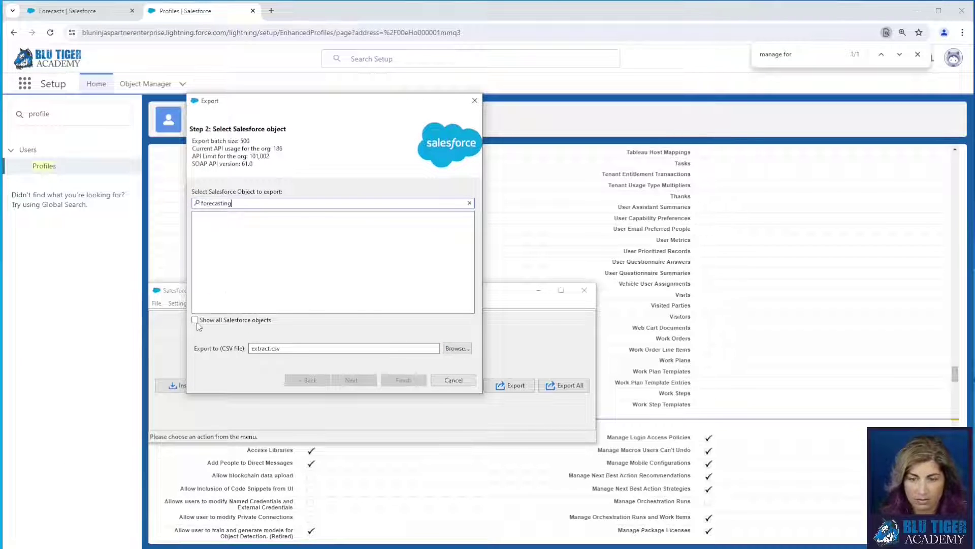
click(245, 269)
click(250, 348)
text(ForecastingQuota)
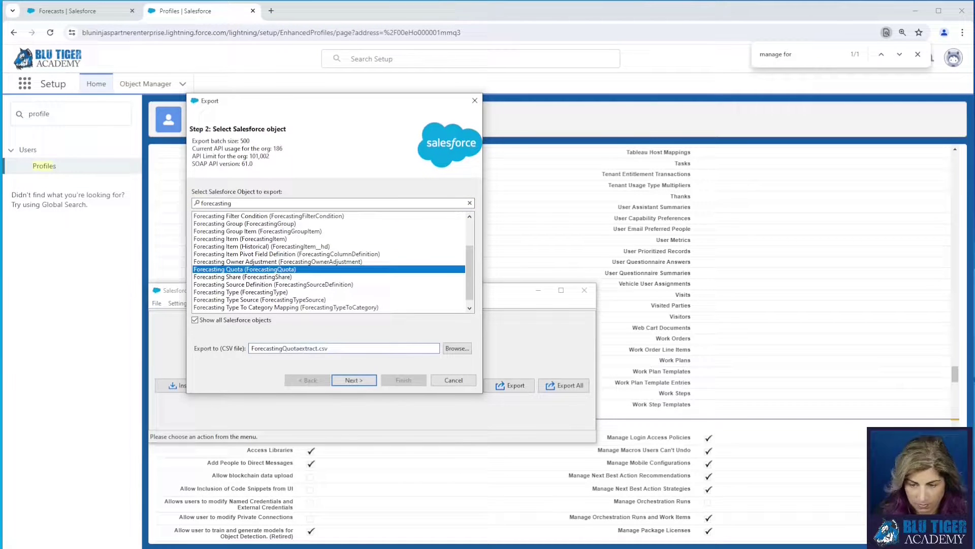
click(457, 349)
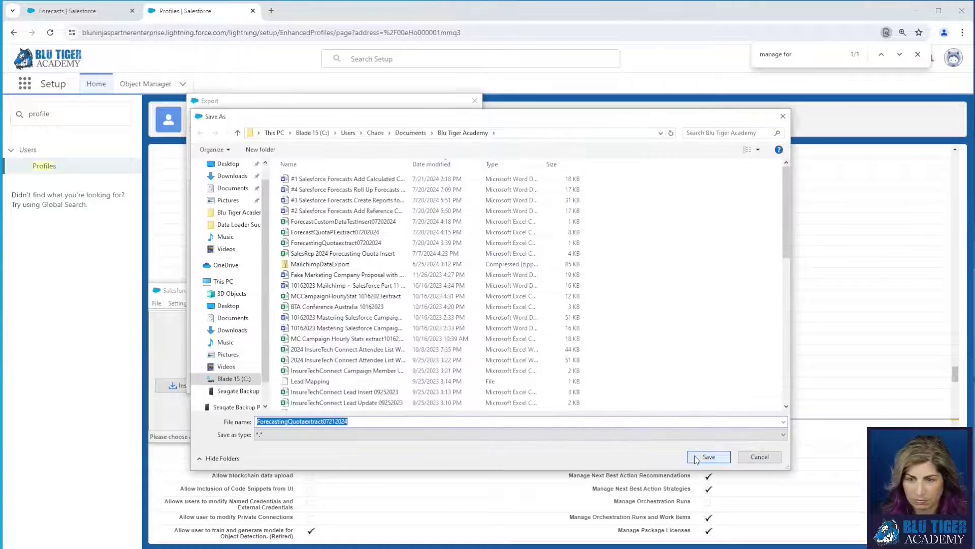
click(708, 457)
- Query all fields except created-by, created date and a few others, run the export, and view the results
click(354, 381)
click(219, 292)
click(204, 224)
click(204, 235)
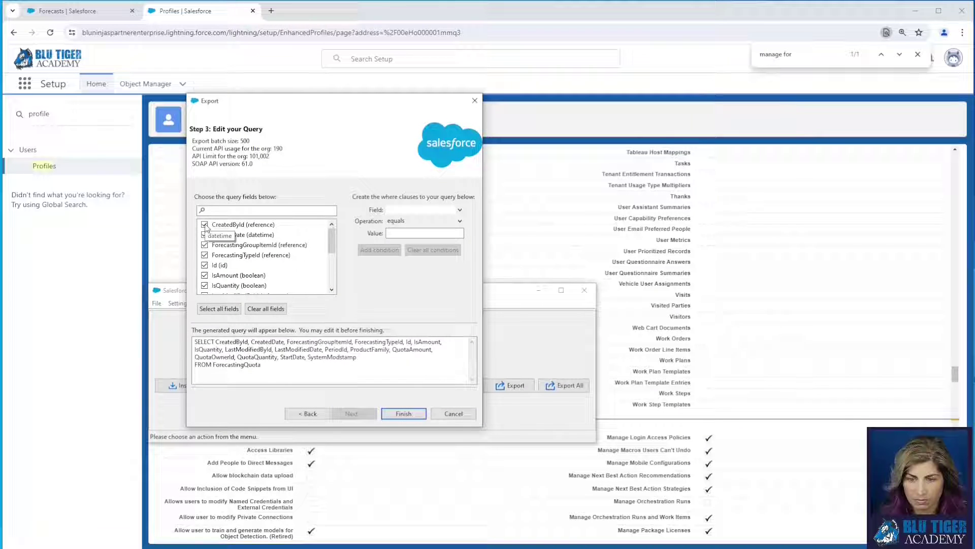
scroll(264, 249, down, 2)
click(205, 234)
click(205, 244)
click(403, 413)
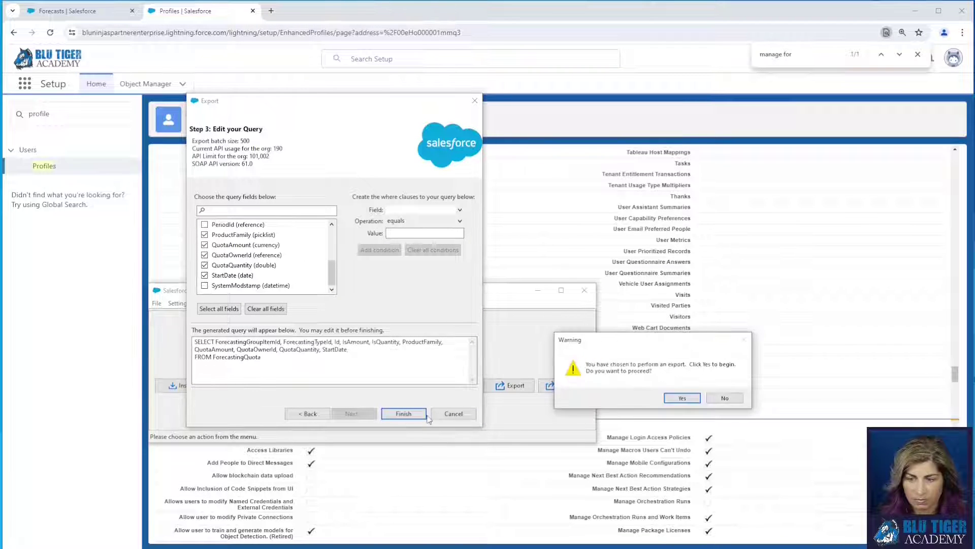
click(683, 400)
click(406, 170)
- Open the extract in Excel, resize the window and auto-fit all column widths
click(372, 447)
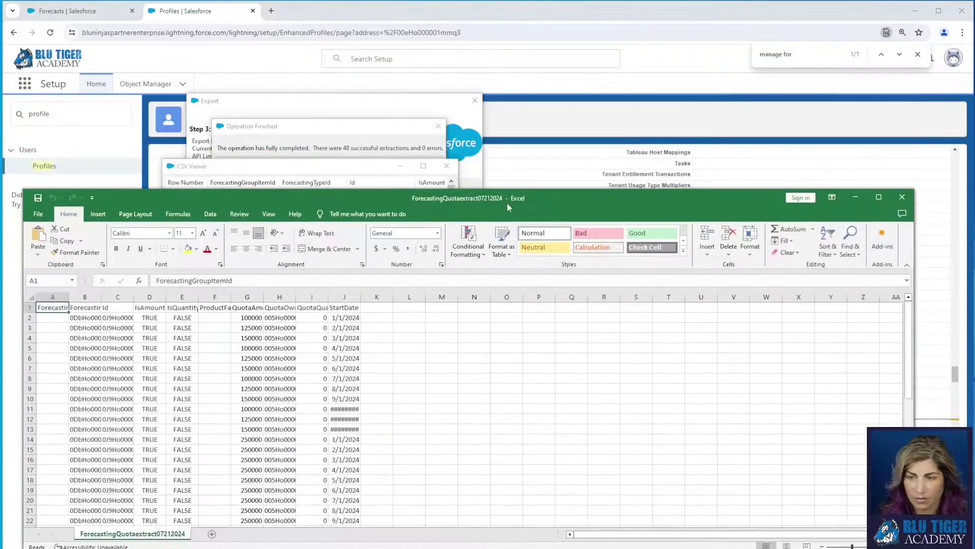
drag(507, 202, 492, 39)
drag(901, 168, 763, 160)
click(16, 133)
double_click(54, 133)
click(269, 184)
drag(313, 389, 321, 483)
- Delete the Id and ForecastingGroupItemId columns
click(77, 132)
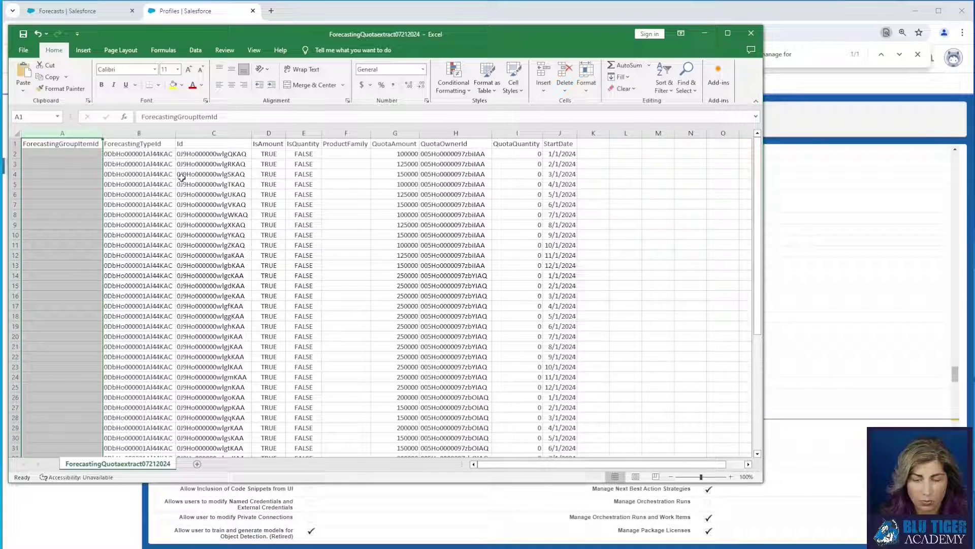
shift+click(217, 133)
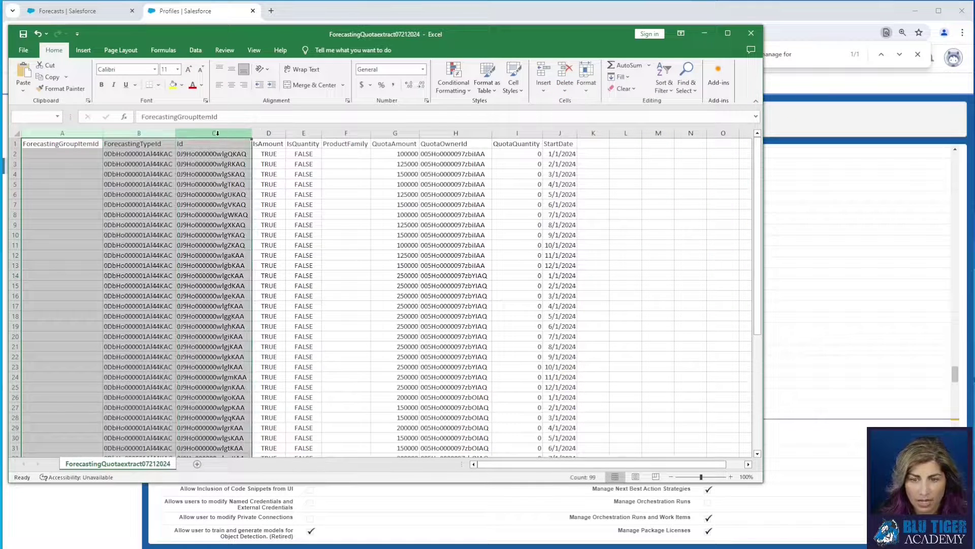
click(217, 133)
right_click(222, 190)
click(251, 290)
click(61, 132)
right_click(63, 206)
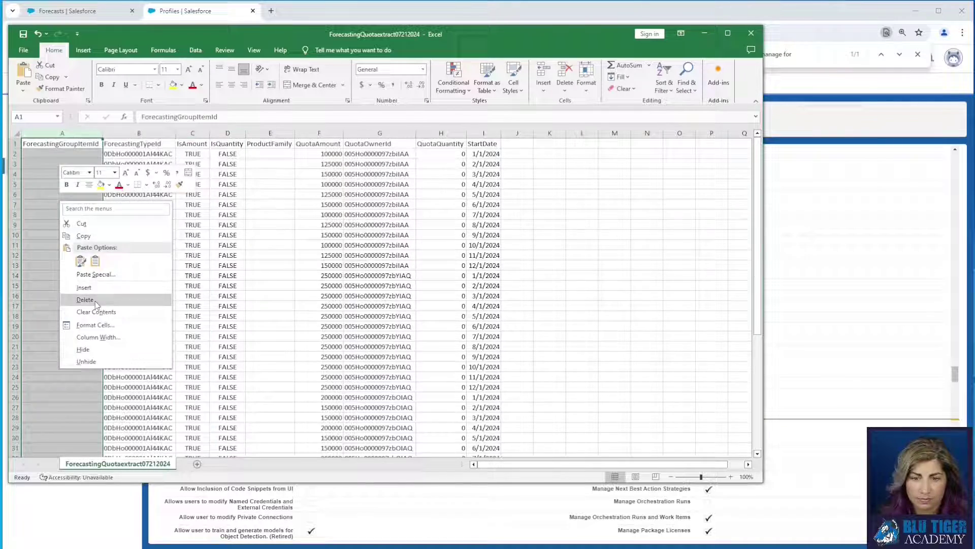
click(87, 311)
- Delete the IsAmount, IsQuantity and ProductFamily columns
drag(111, 133, 185, 145)
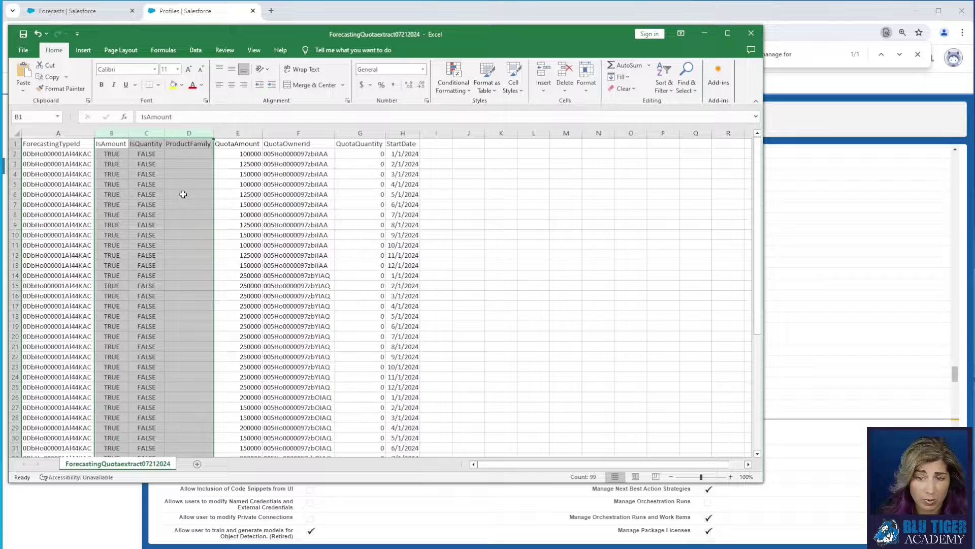
right_click(184, 195)
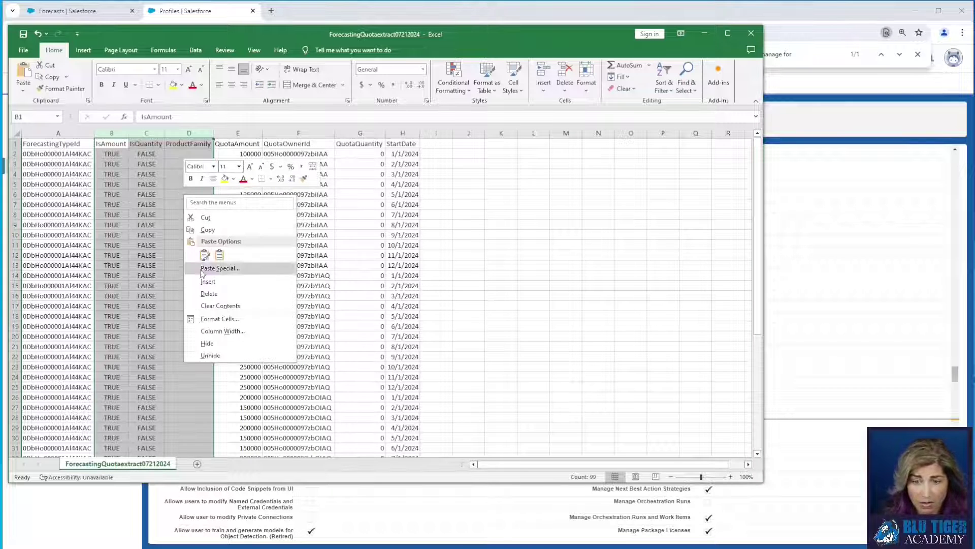
click(204, 292)
click(179, 224)
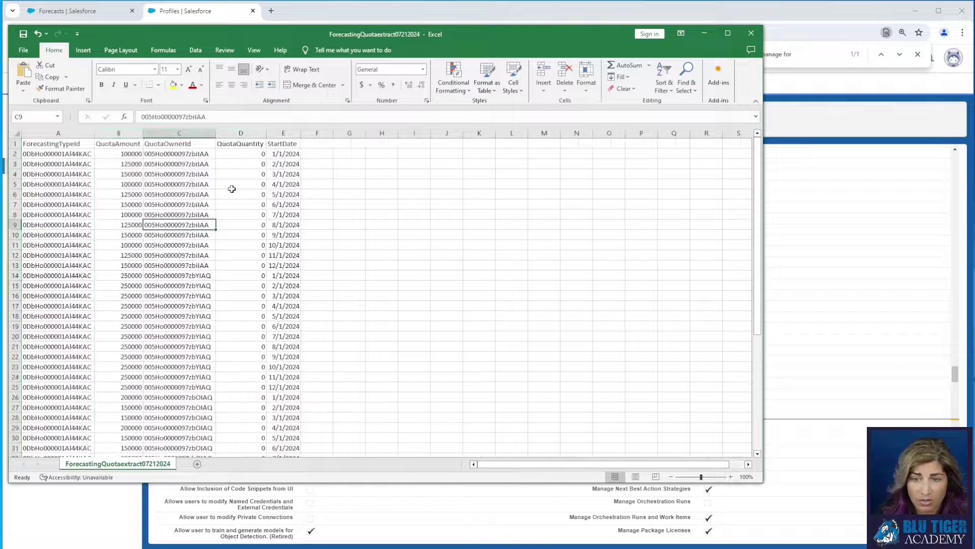
click(308, 146)
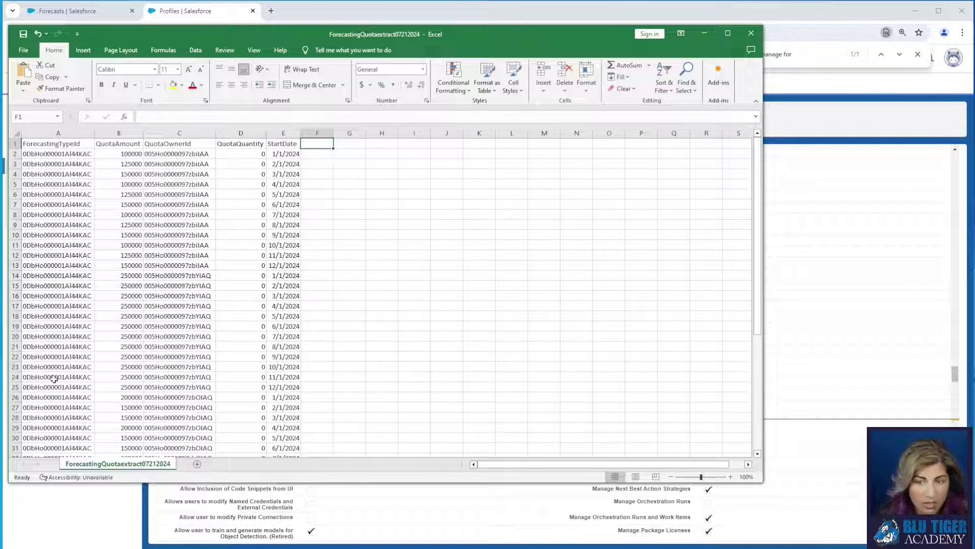
- Delete the QuotaQuantity column, leaving ForecastingTypeId, QuotaAmount, QuotaOwnerId and StartDate
click(238, 134)
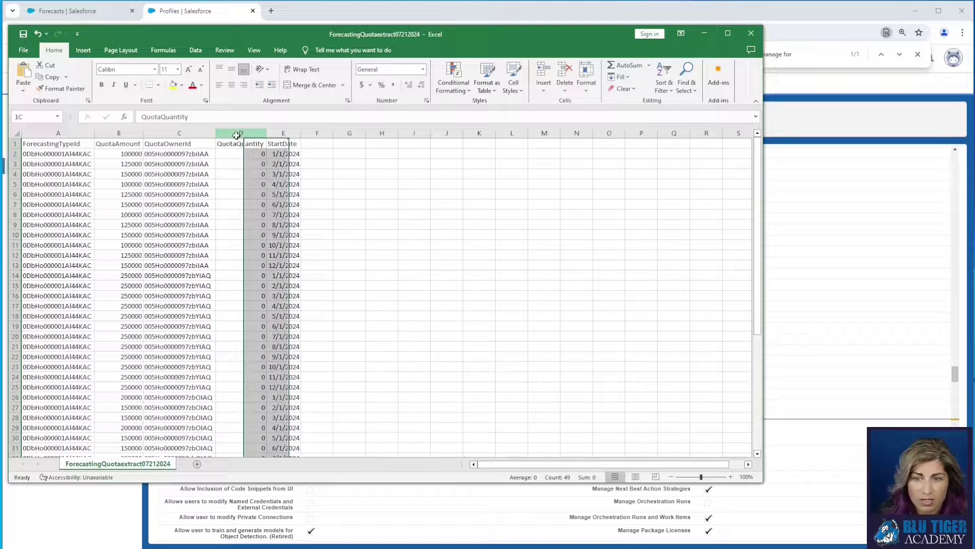
right_click(238, 134)
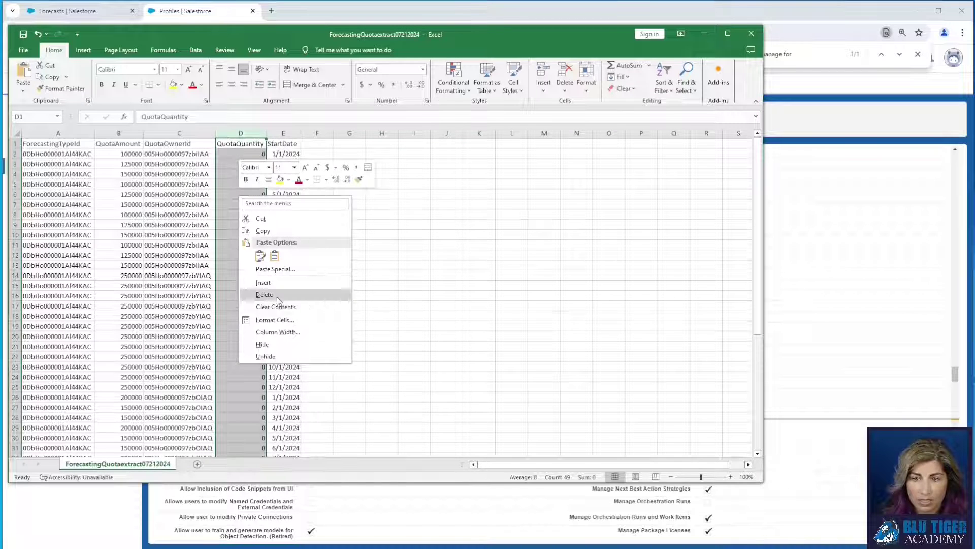
click(264, 295)
click(170, 225)
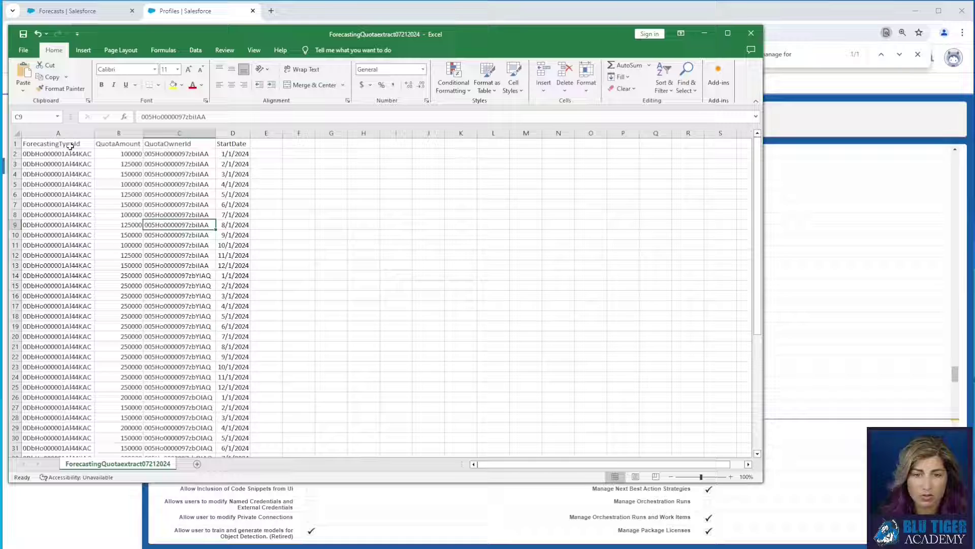
click(179, 144)
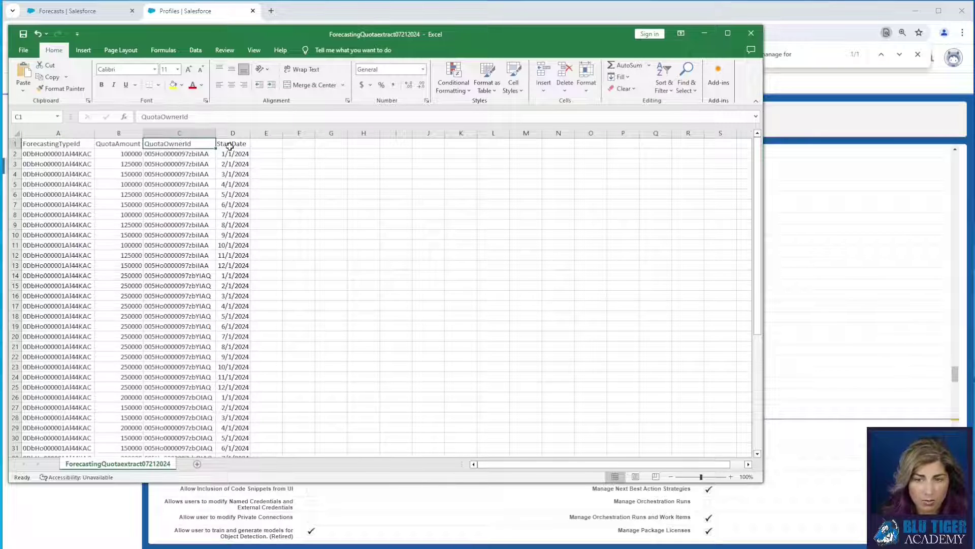
drag(231, 144, 233, 265)
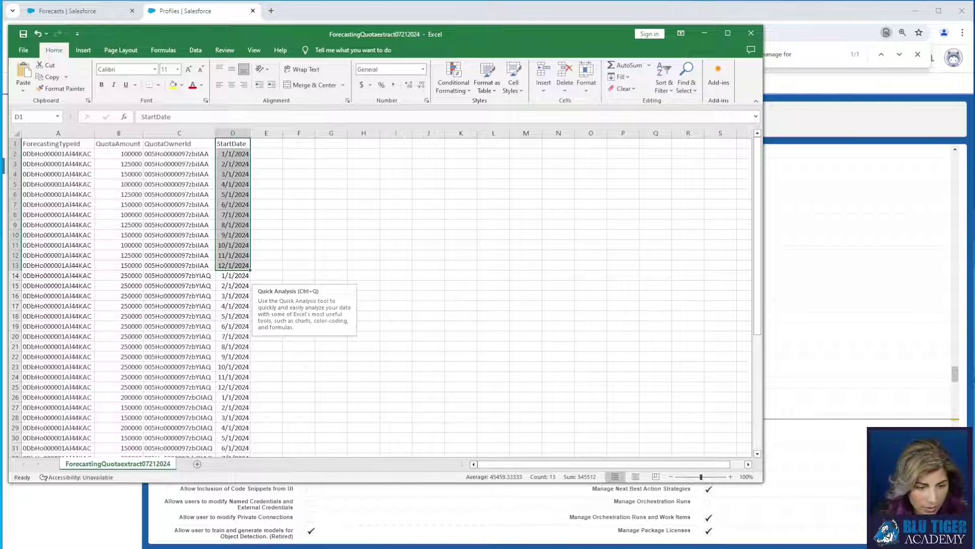
- Add 'Stretch Goal' and 'Last Year Amount' headers in E1 and F1
click(366, 164)
click(270, 146)
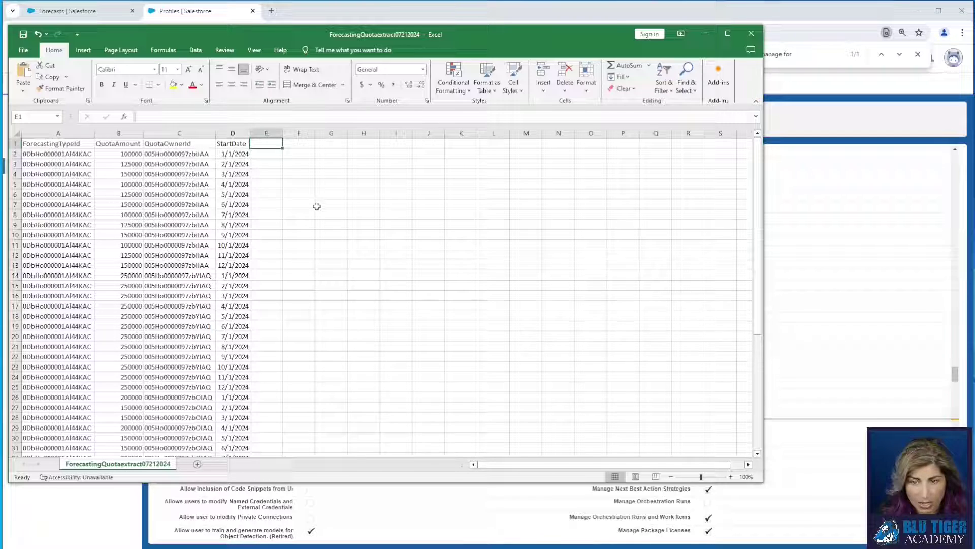
text(Stretch Goal)
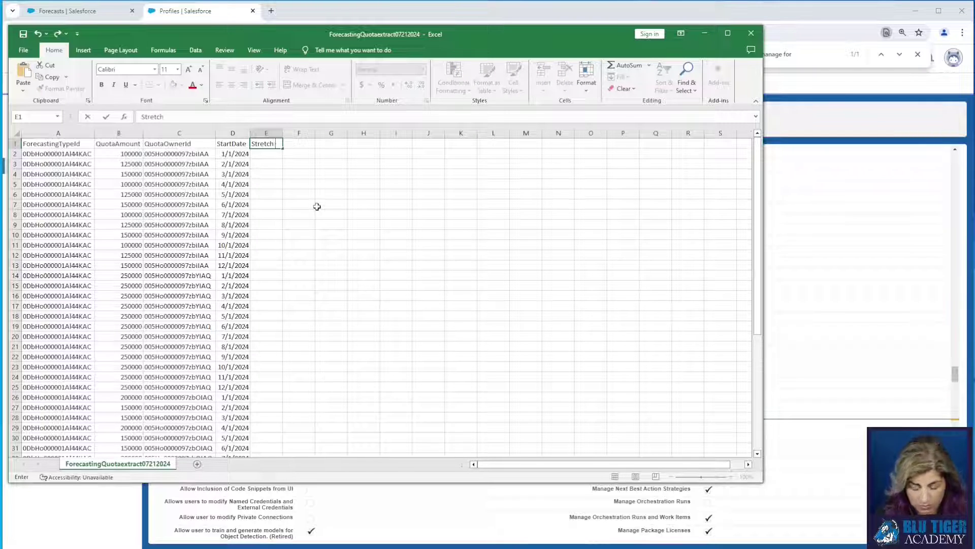
key(Tab)
text(Last Yea Amount)
key(Return)
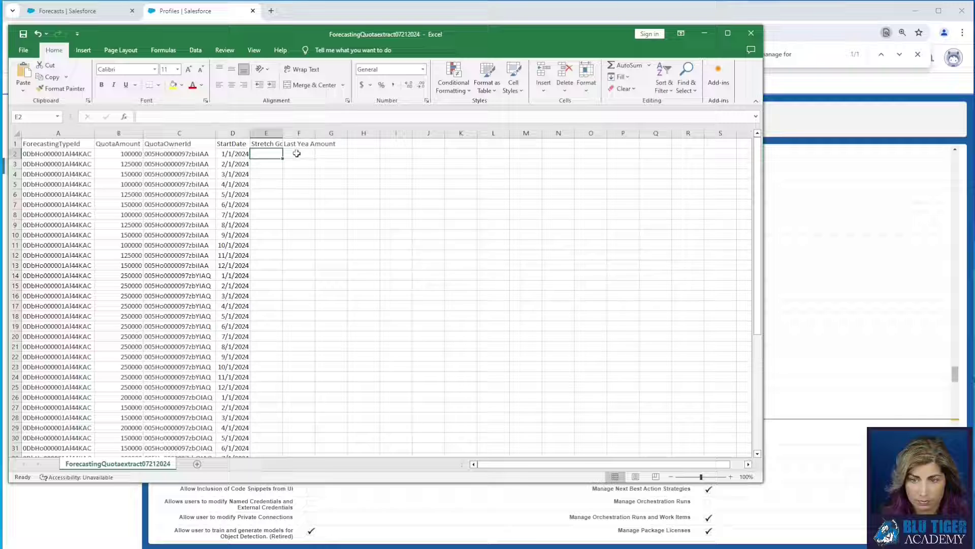
drag(276, 154, 282, 279)
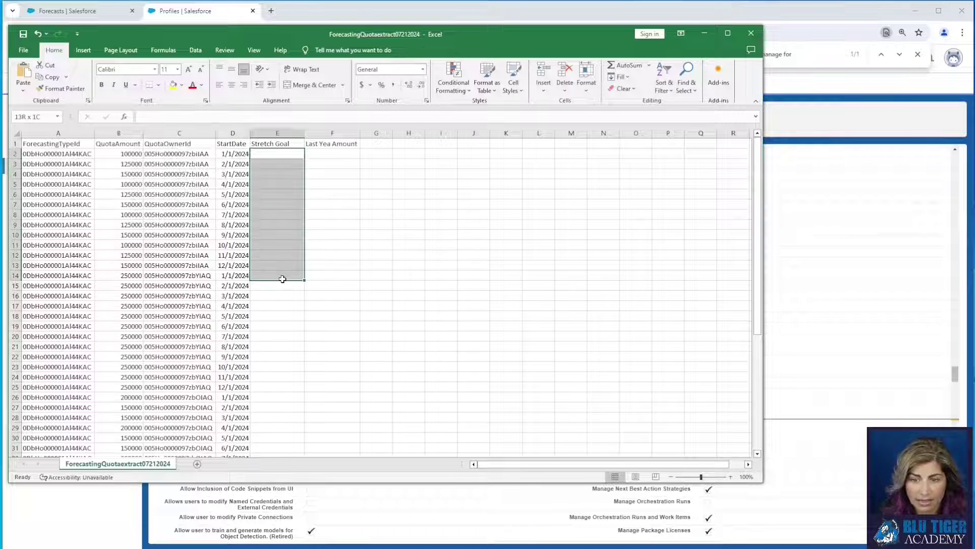
double_click(332, 144)
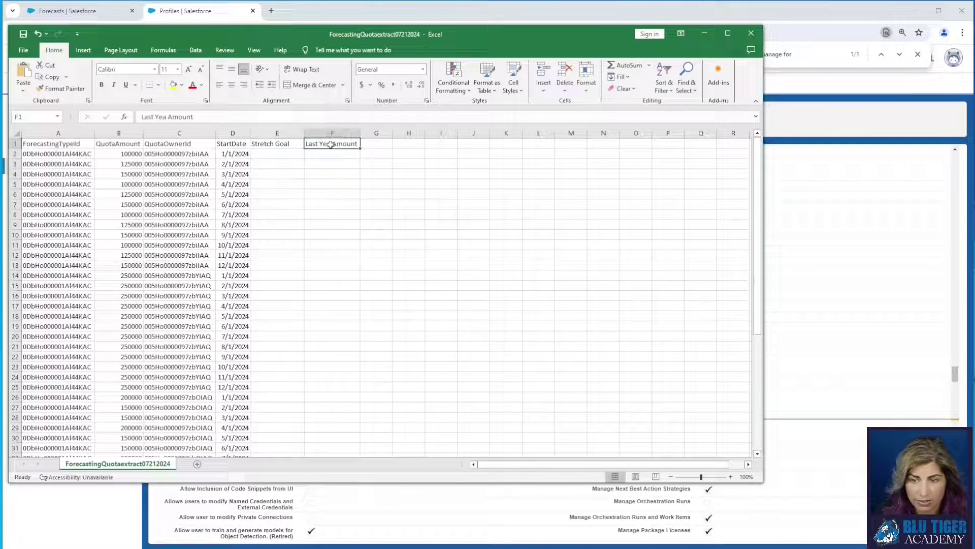
text(r)
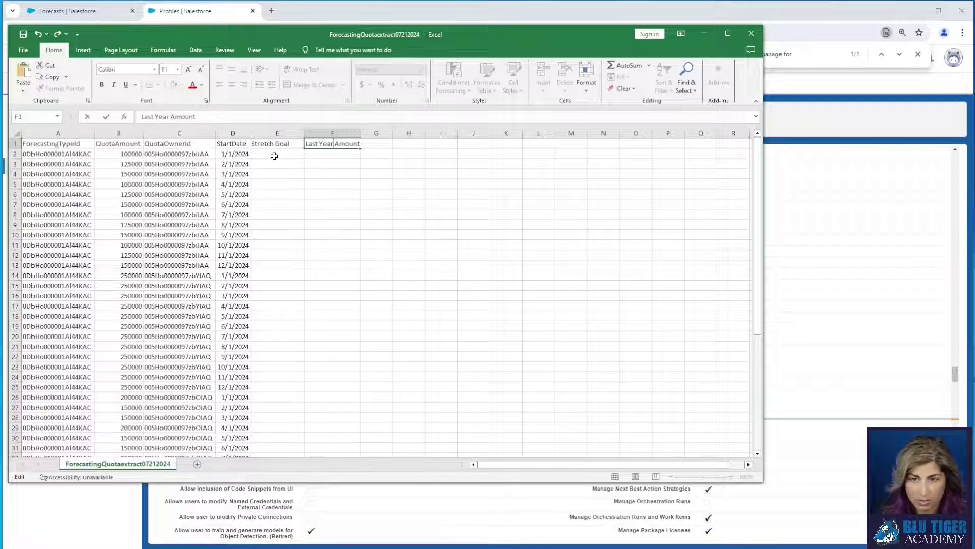
- Enter 110000 in E2 and a QuotaAmount +5000 formula filled down the Stretch Goal column
click(274, 156)
text(110000)
key(Return)
text(=)
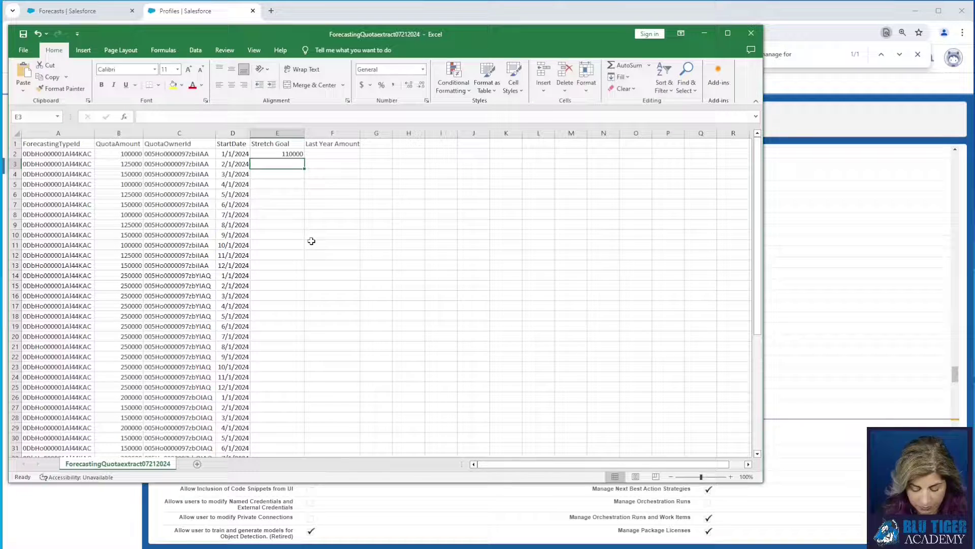
click(117, 164)
text(+5000)
key(Return)
click(277, 164)
double_click(304, 169)
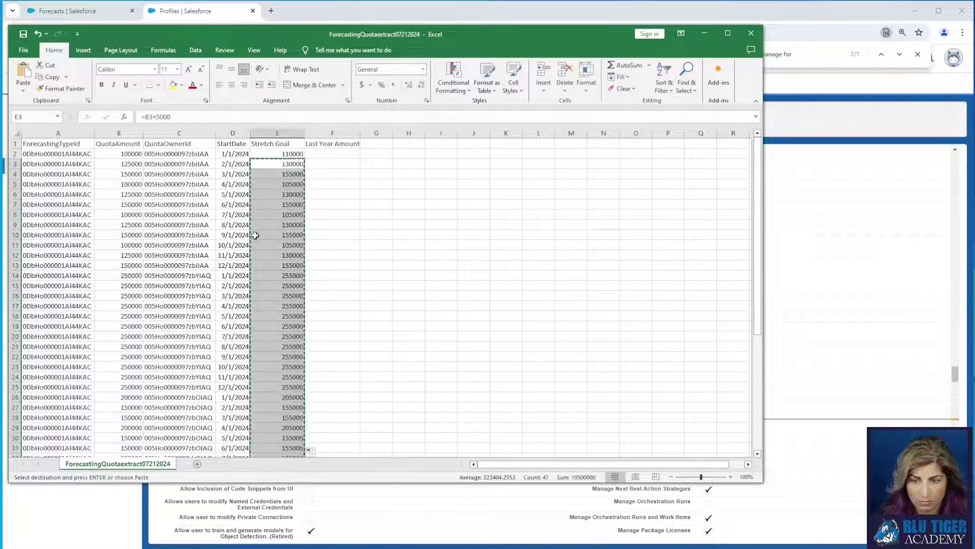
key(ctrl+c)
- Fill the Last Year Amount column with =B2*0.95 down to row 49
click(318, 153)
text(=)
click(118, 154)
text(*0.95)
key(Return)
click(332, 153)
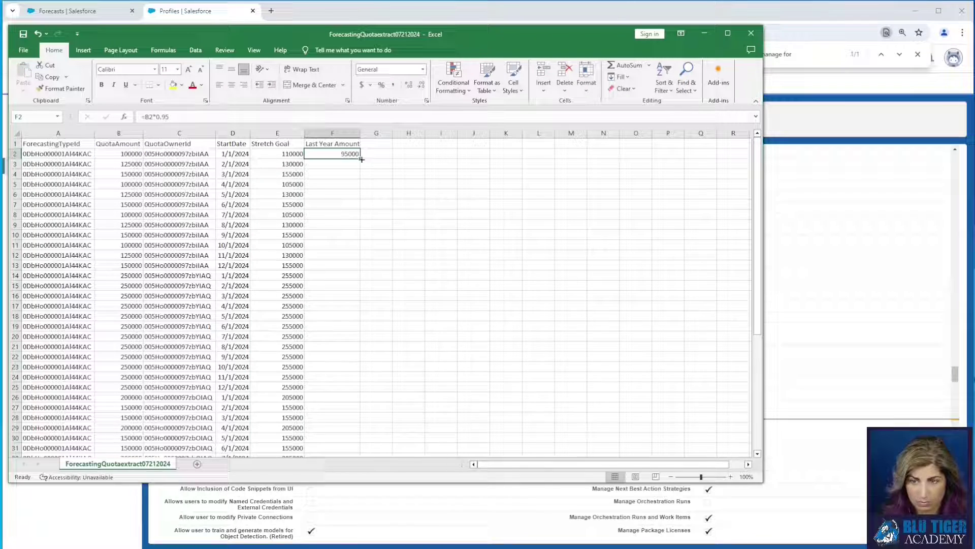
double_click(360, 158)
click(284, 235)
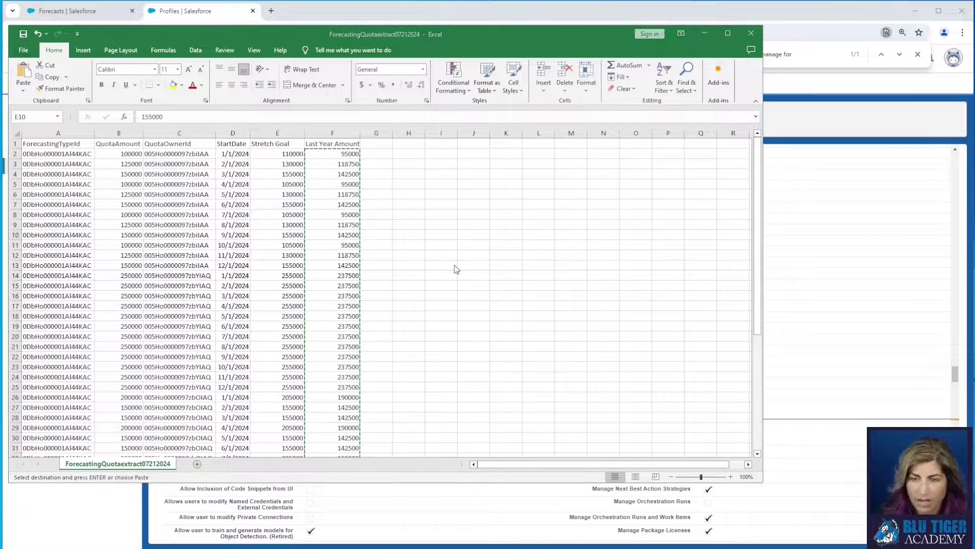
- Close the Data Loader extraction preview, finished message and export wizard
drag(457, 38, 442, 35)
key(super+Down)
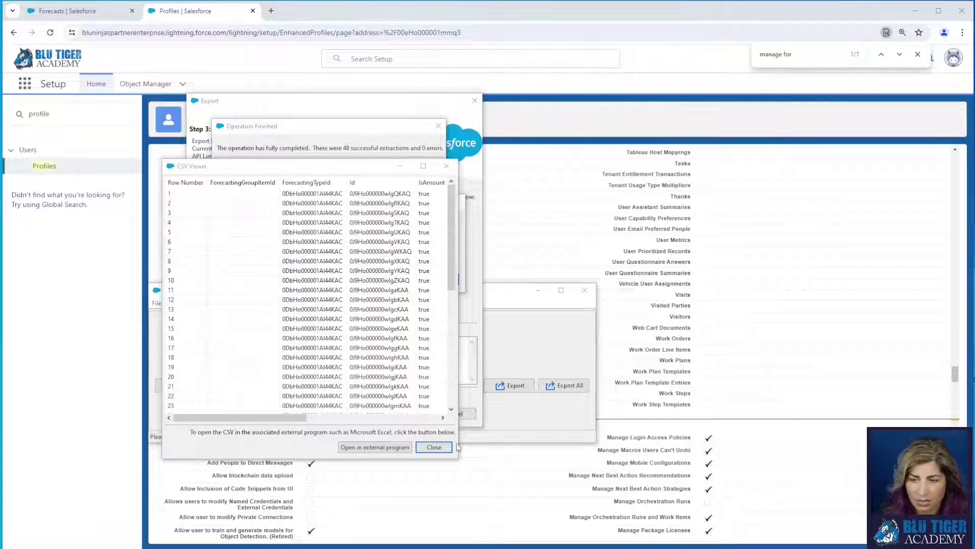
click(439, 447)
key(Return)
key(super+Down)
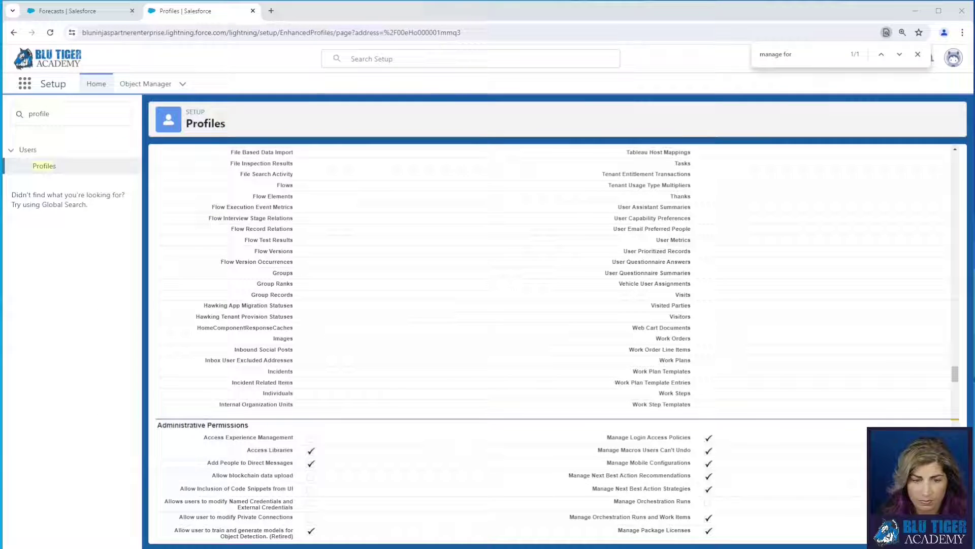
- Open the Forecasting Custom Data object's Fields & Relationships in Object Manager
click(132, 86)
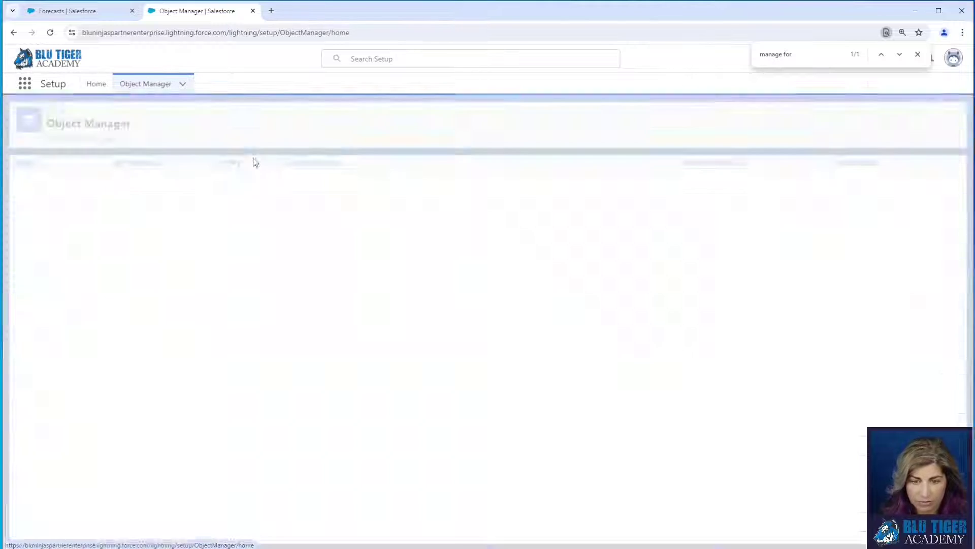
click(771, 118)
text(forecas)
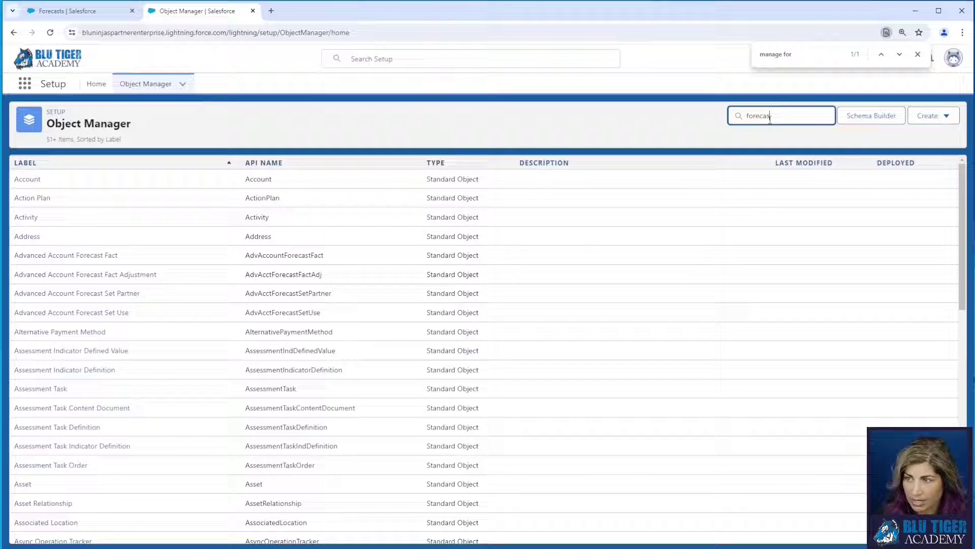
click(918, 54)
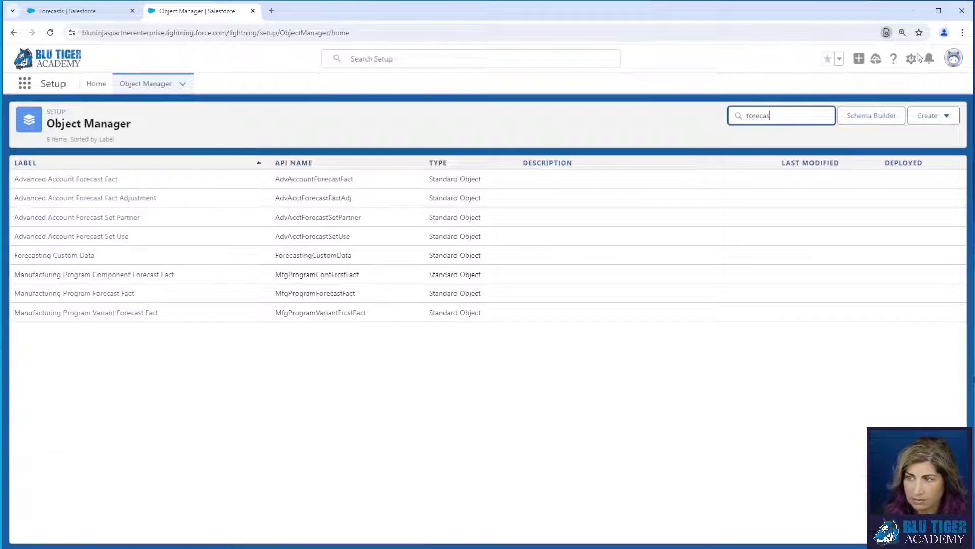
click(75, 256)
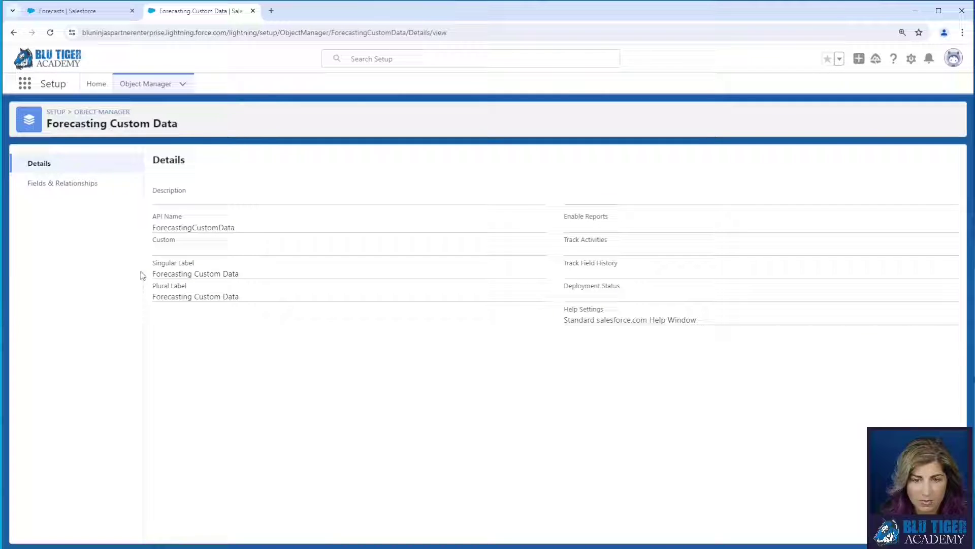
click(87, 189)
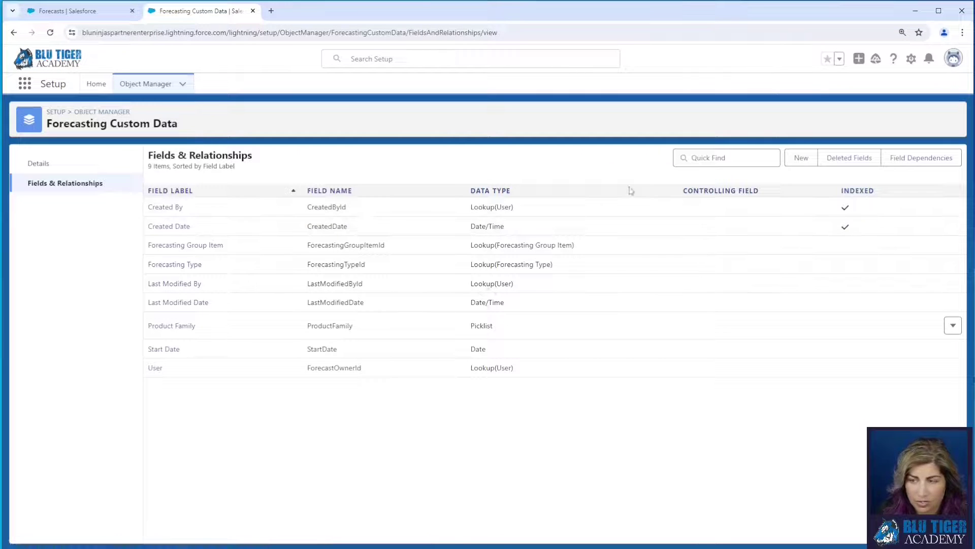
- Create a Currency custom field labelled 'Stretch Goal'
click(805, 161)
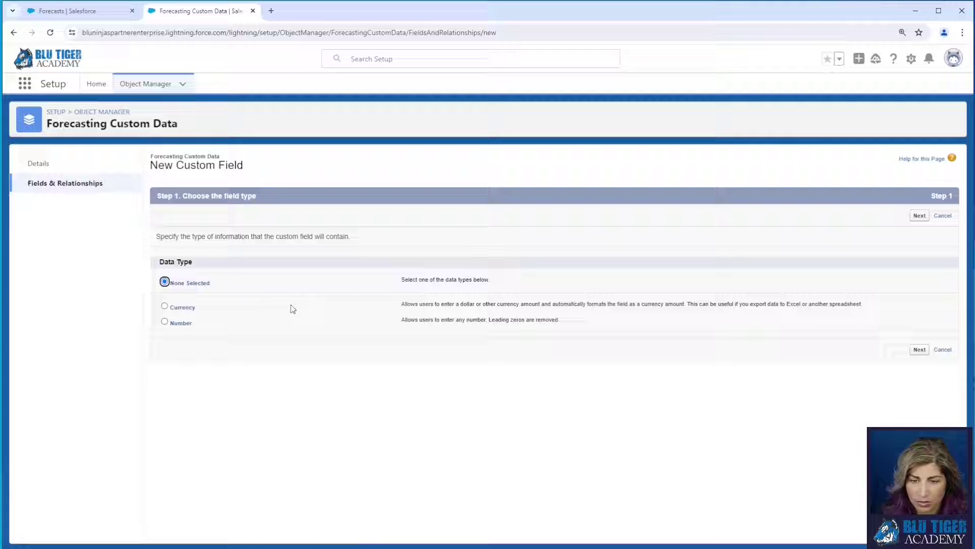
click(183, 307)
click(919, 349)
text(Stretch )
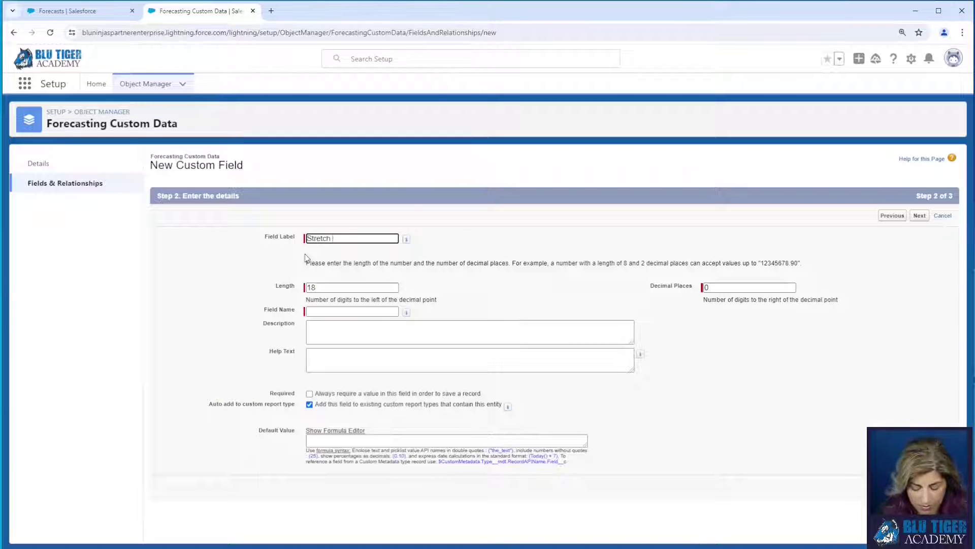
text(Goal)
key(Tab)
click(919, 216)
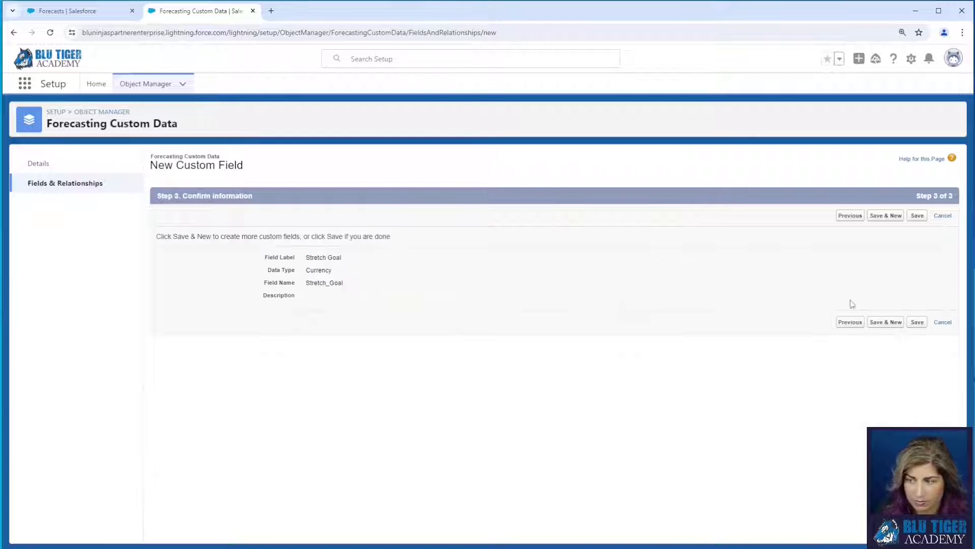
click(883, 323)
- Create a second Currency custom field labelled 'Last Year Amount'
click(188, 309)
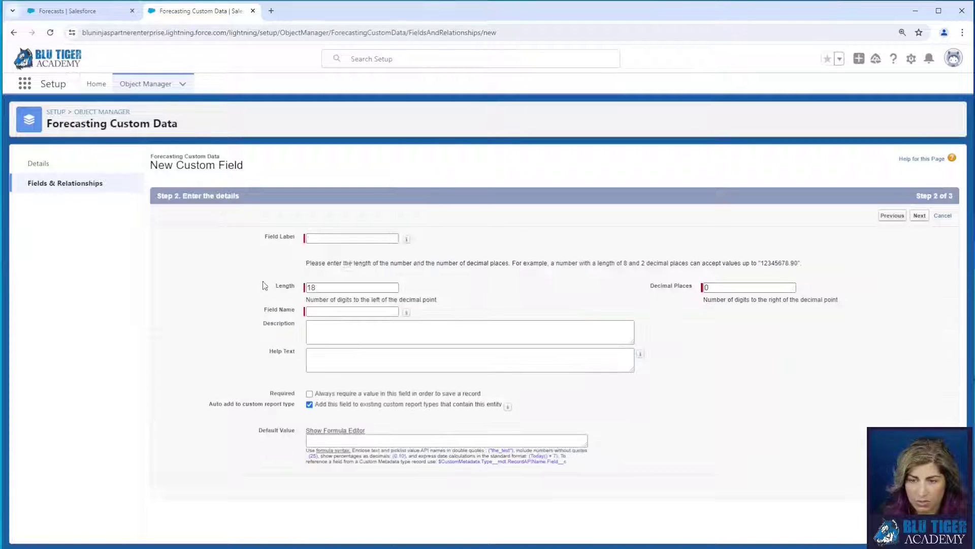
click(308, 238)
text(Last Year A)
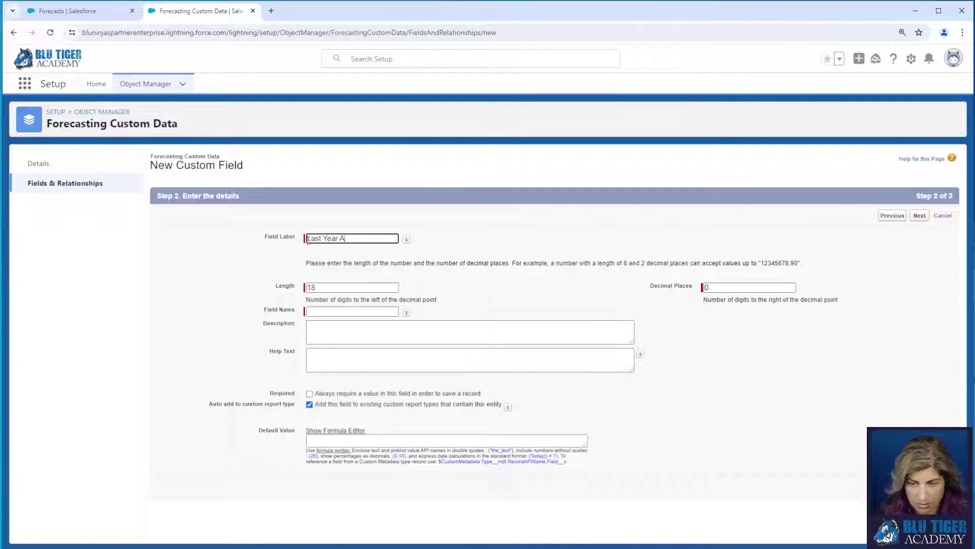
text(mount)
click(920, 215)
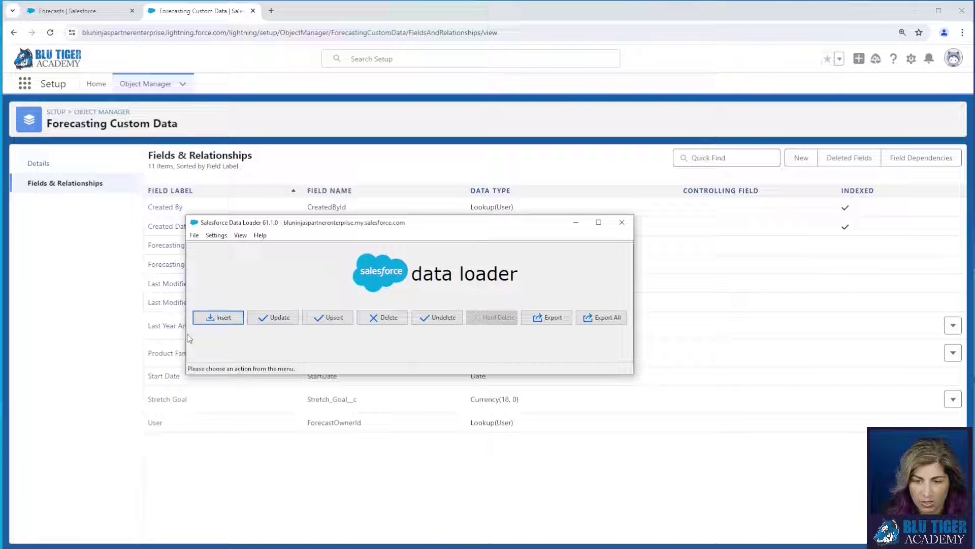
- Start a Data Loader insert into Forecasting Custom Data (ForecastingCustomData), listing all objects
click(210, 318)
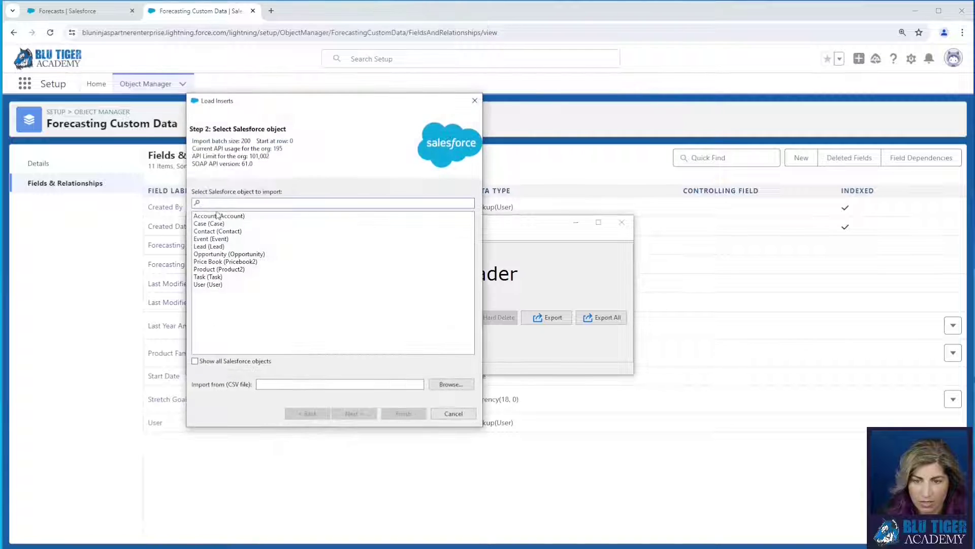
text(forecas)
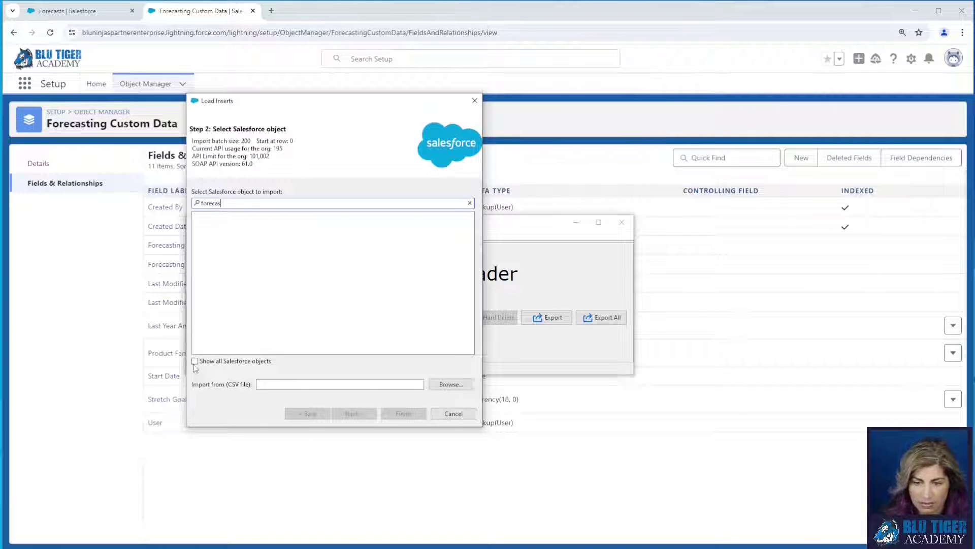
click(194, 362)
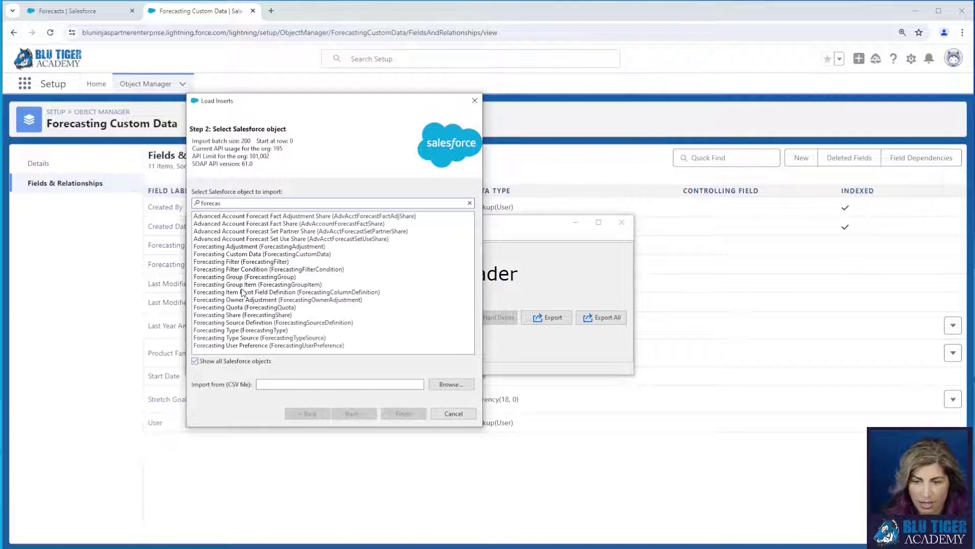
click(222, 254)
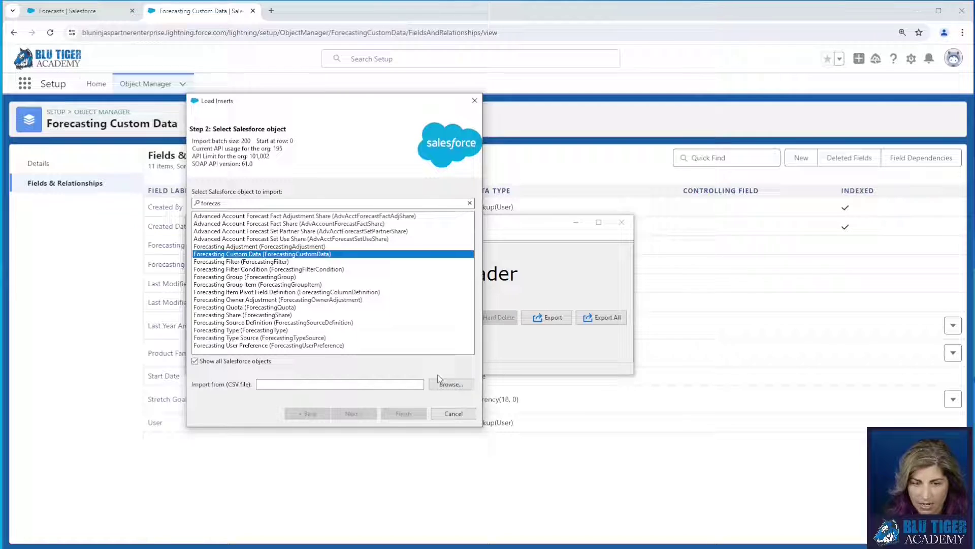
- Save the Excel sheet in CSV format as ForecastingCustomDataInsert07212024
key(alt+Tab)
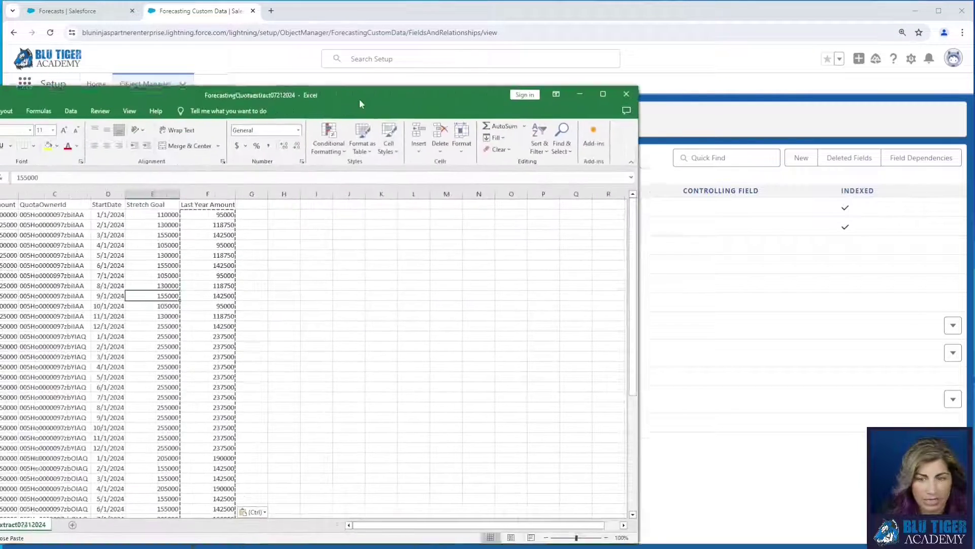
drag(358, 99, 528, 75)
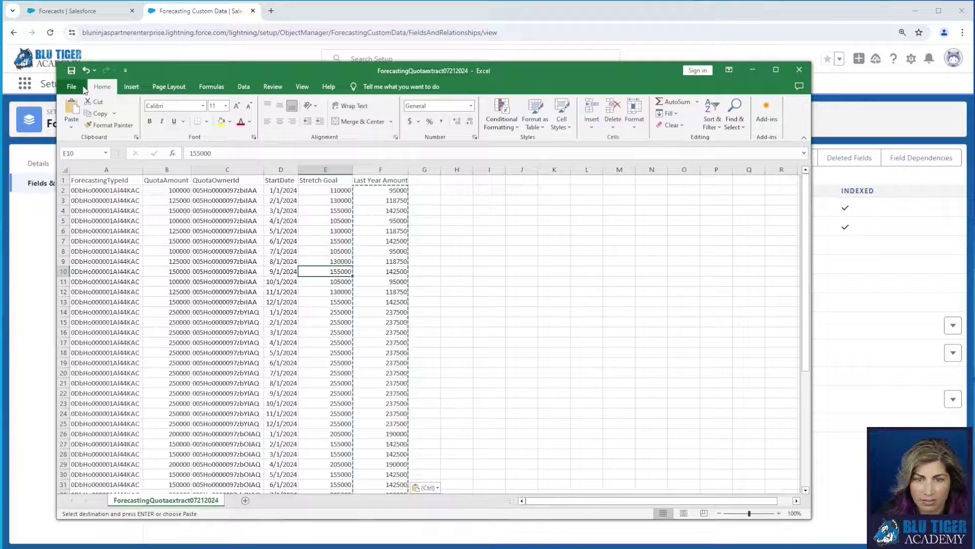
click(72, 87)
click(97, 242)
click(186, 240)
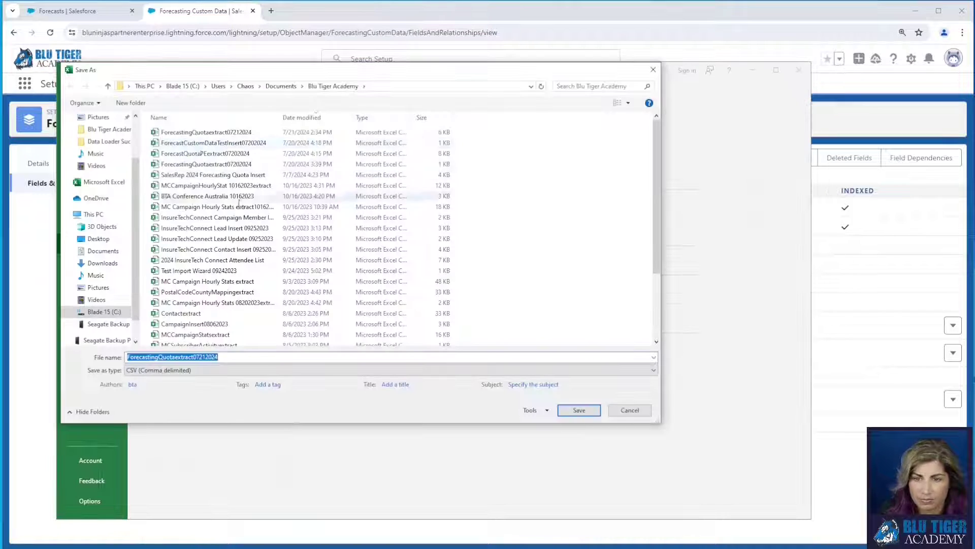
click(195, 357)
key(BackSpace)
key(BackSpace)
key(BackSpace)
key(BackSpace)
key(BackSpace)
key(BackSpace)
key(BackSpace)
key(BackSpace)
key(BackSpace)
key(BackSpace)
key(BackSpace)
key(BackSpace)
text(CustomDataInsert)
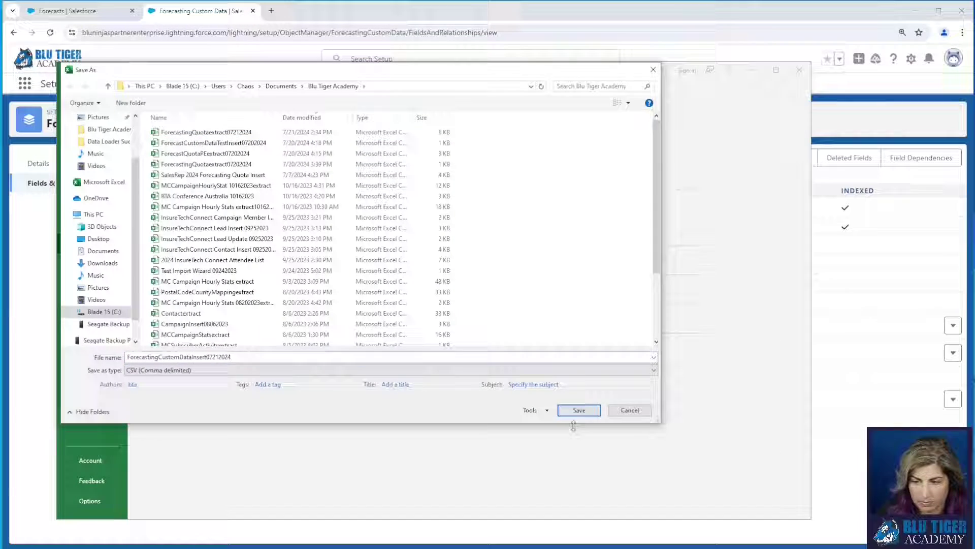
click(579, 410)
click(614, 389)
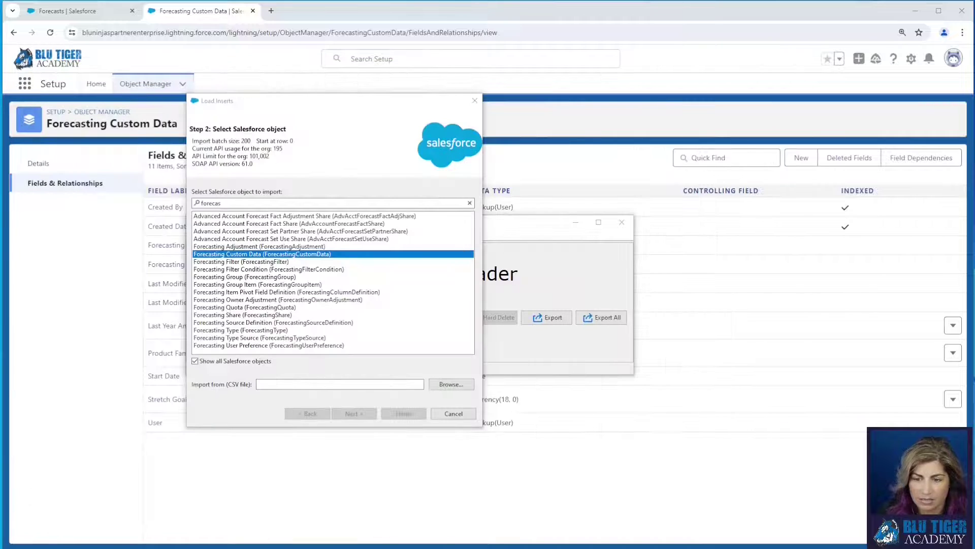
- Load the ForecastingCustomDataInsert07212024 CSV for the insert and skip lookup relationships
click(440, 384)
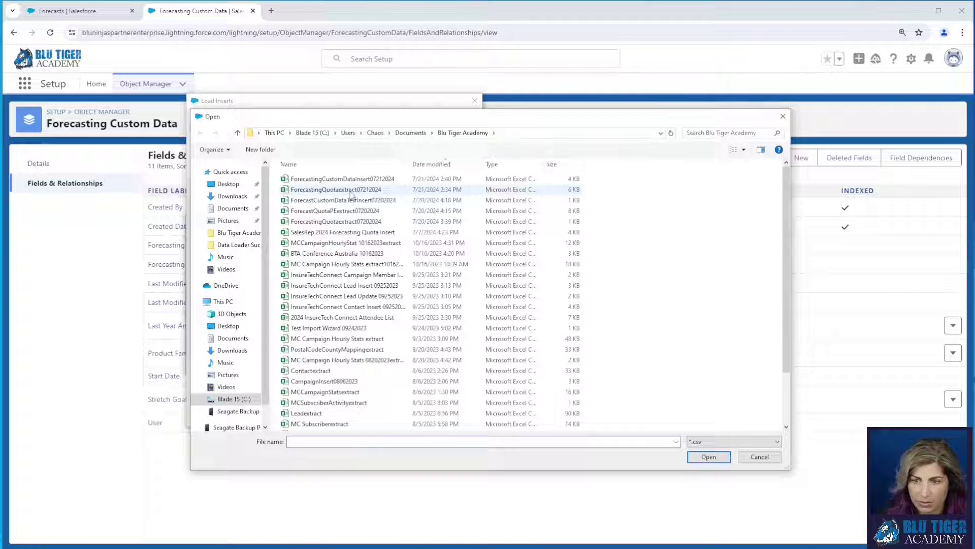
double_click(342, 178)
click(354, 413)
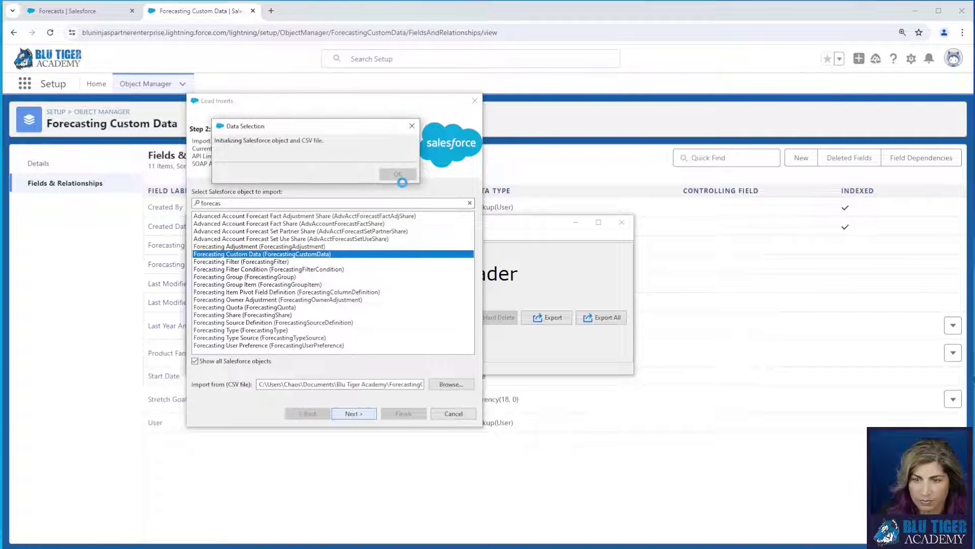
click(398, 228)
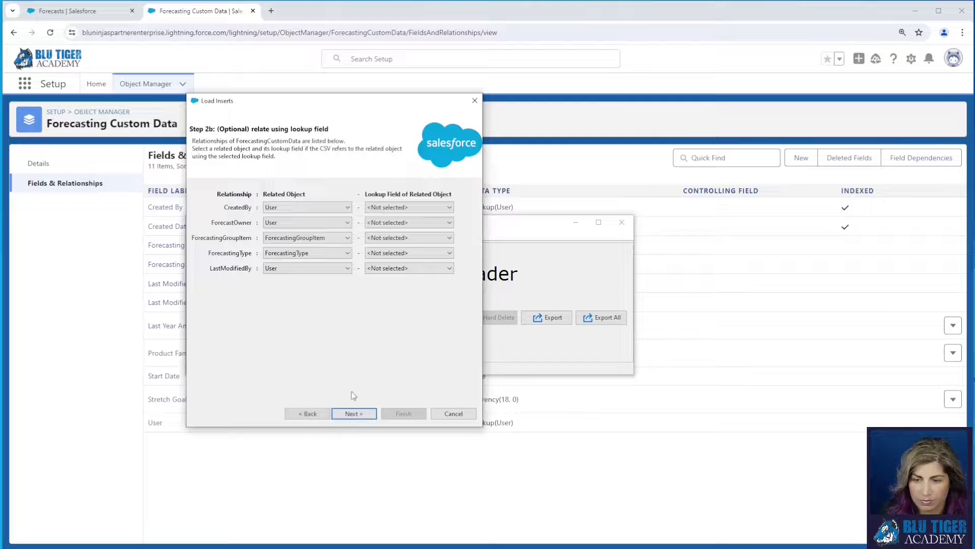
click(354, 413)
- Auto-match fields, map ForecastOwnerId to QuotaOwnerId, and advance to the Finish step
click(287, 193)
click(309, 155)
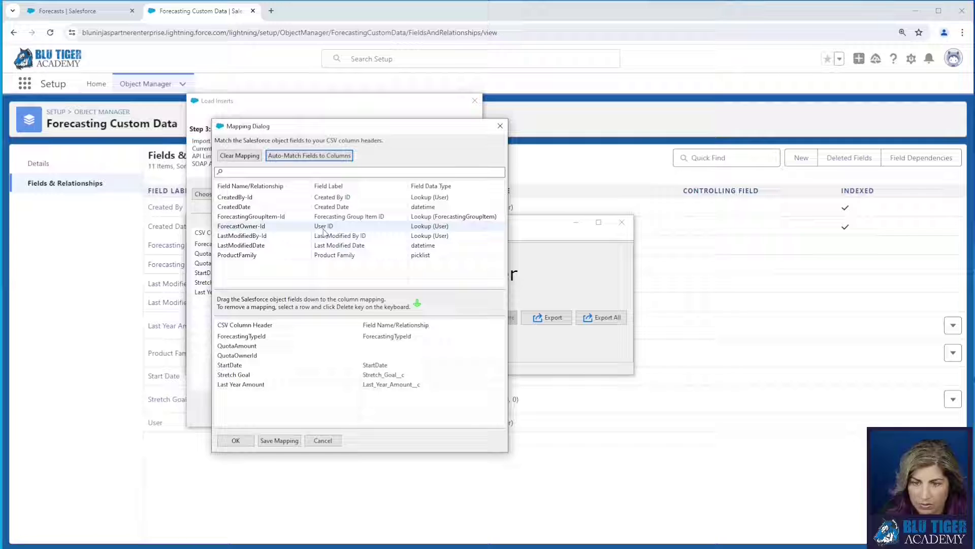
drag(239, 225, 375, 357)
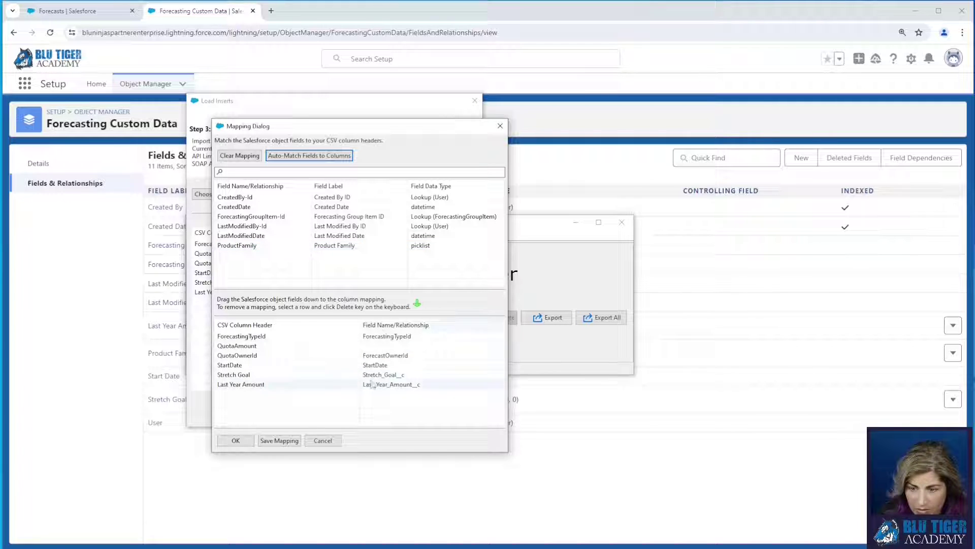
click(238, 439)
click(356, 414)
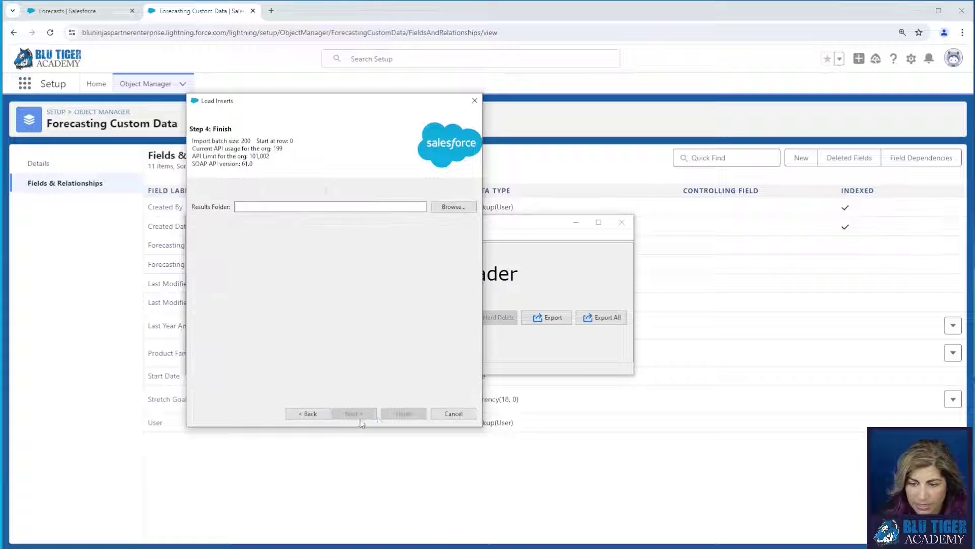
- Save results to the Data Loader Success and Failures folder and insert the Forecasting Custom Data records
click(452, 207)
double_click(327, 189)
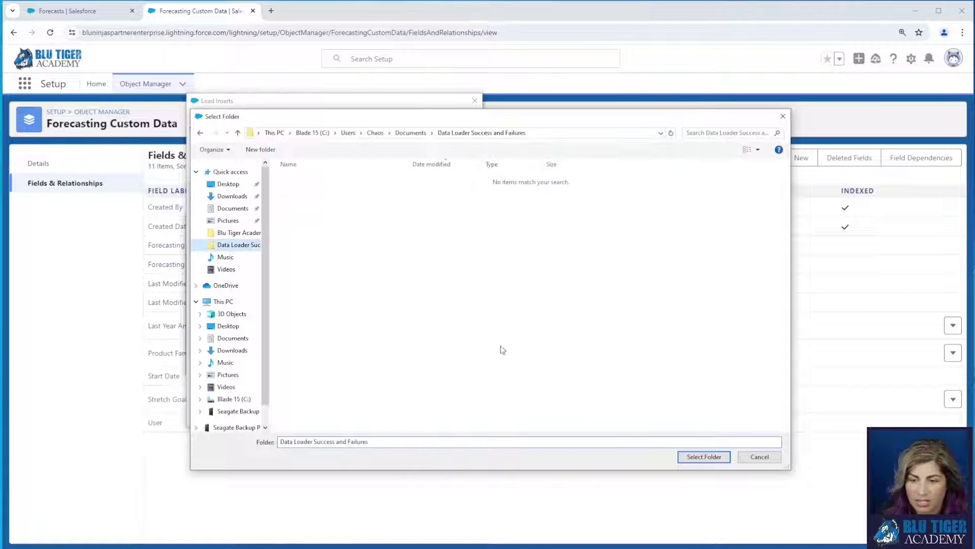
click(705, 457)
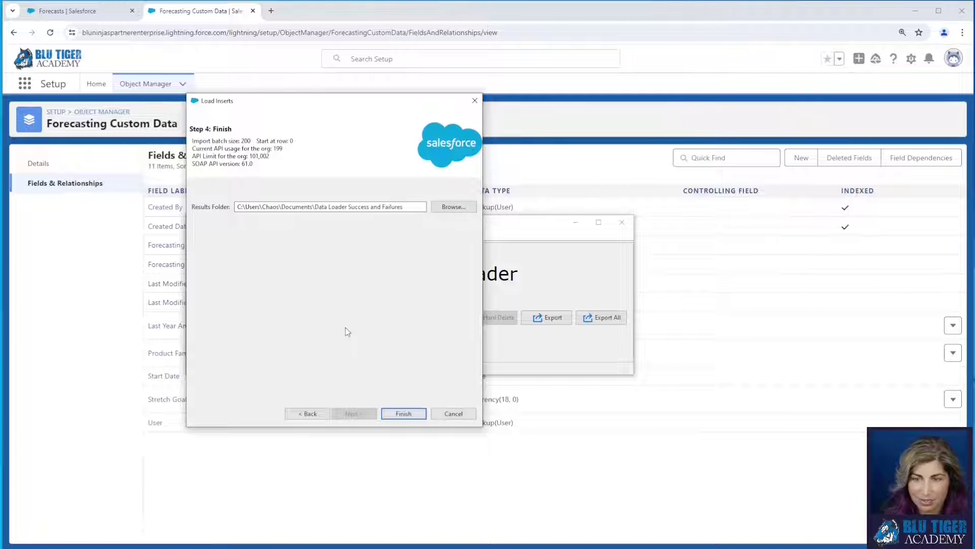
click(404, 414)
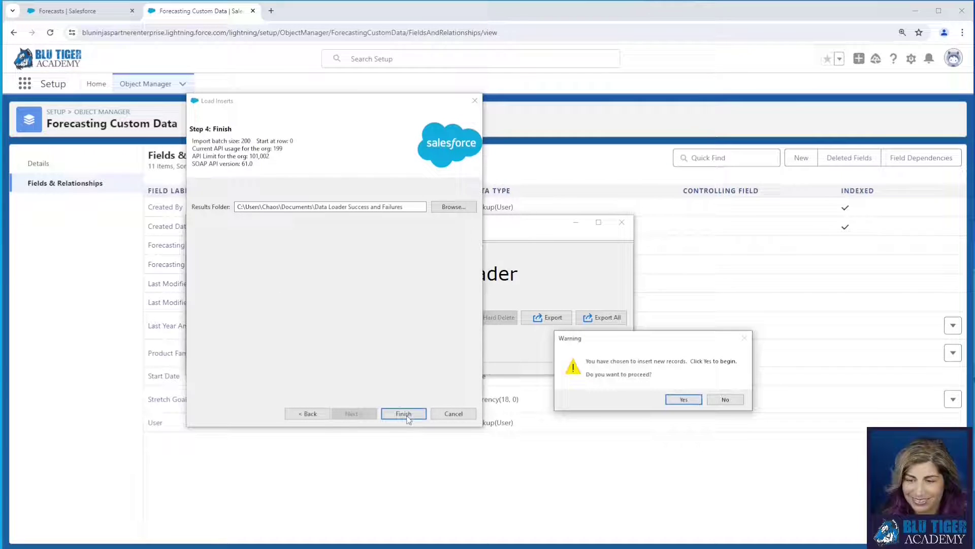
click(684, 399)
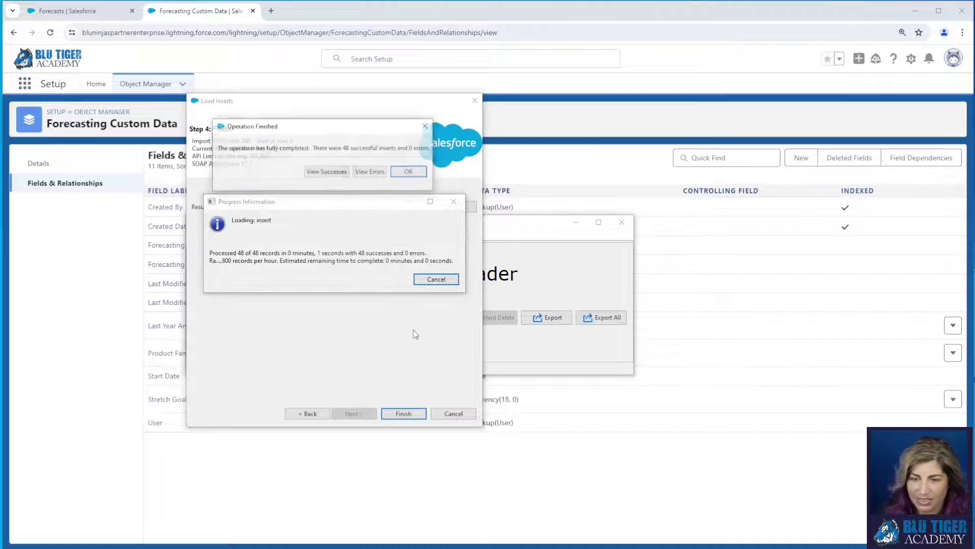
- Review the 48 successful inserts and dismiss the completion message
click(315, 175)
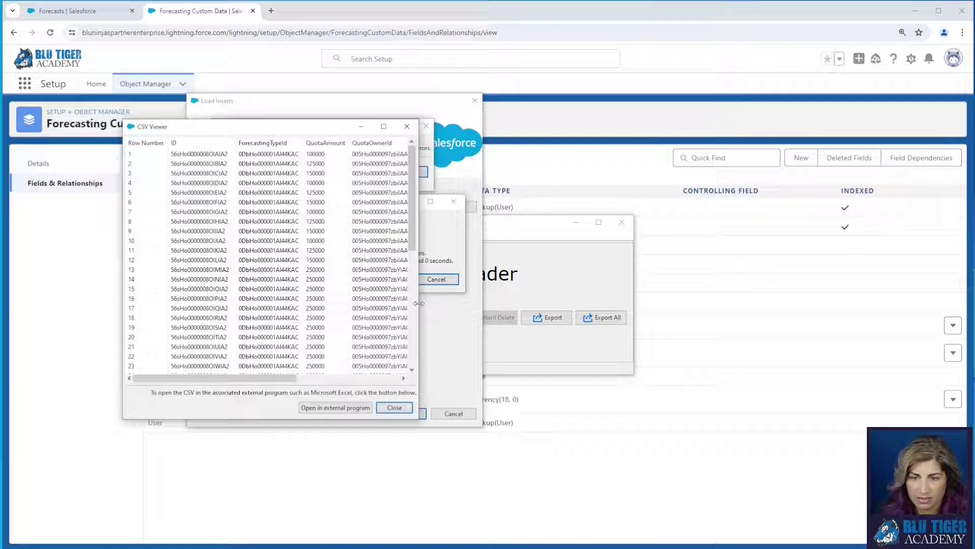
drag(419, 308, 688, 350)
click(662, 407)
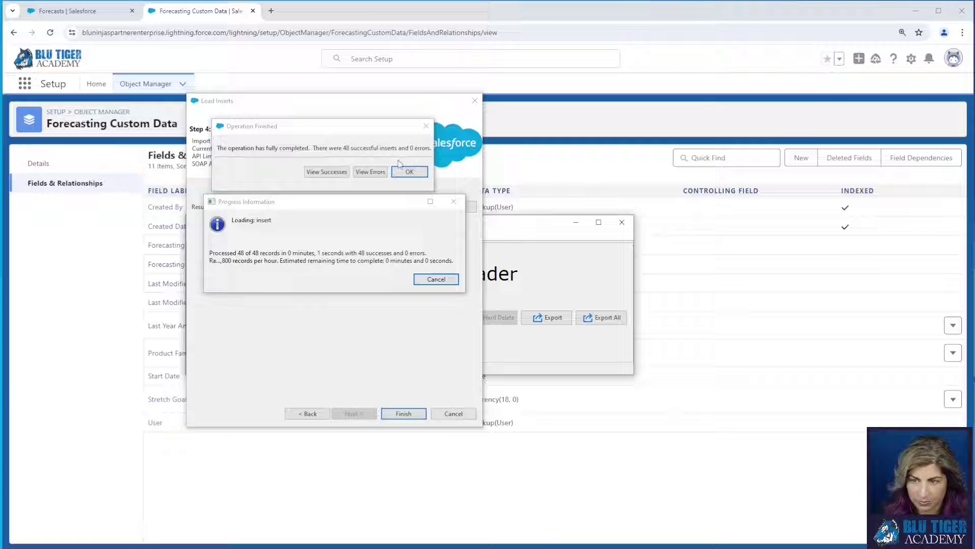
click(409, 172)
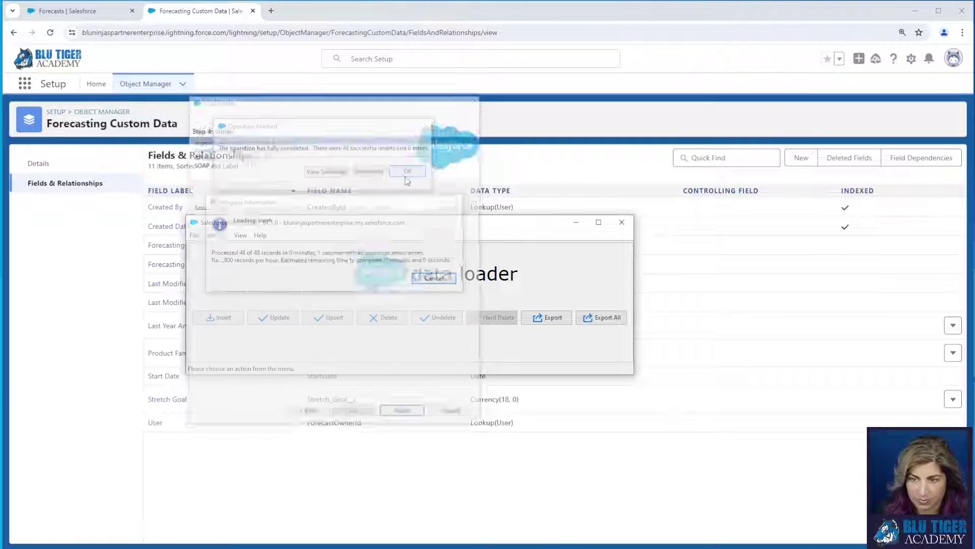
- Return to Salesforce Setup Home and select the old Quick Find text
click(435, 209)
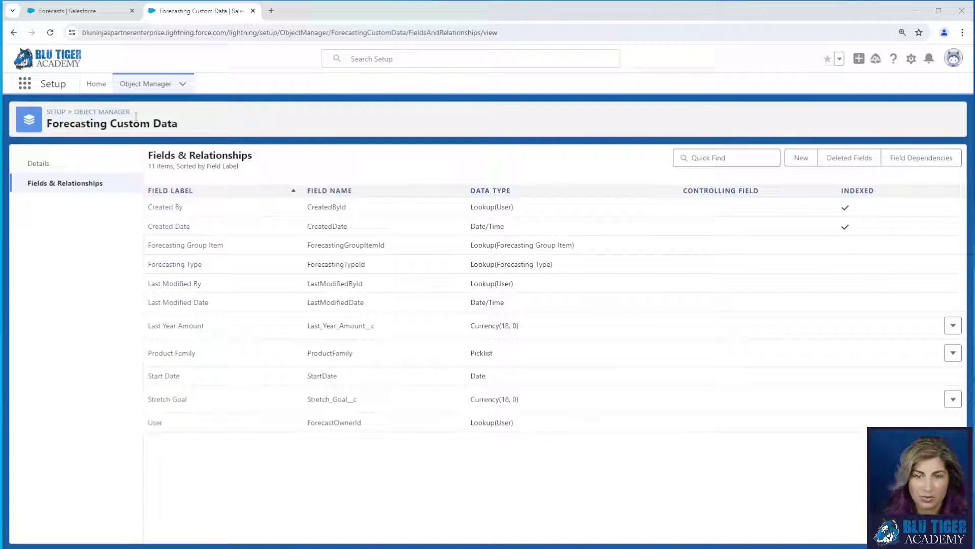
click(96, 88)
double_click(39, 114)
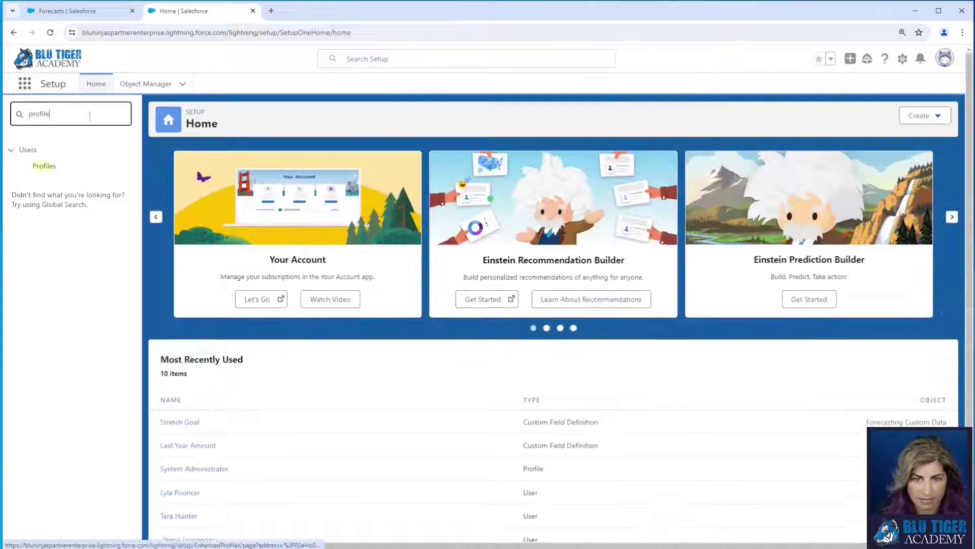
- Find Forecasts Settings and open Manage Custom Columns for the Rev Est by Month forecast
text(forecast)
click(79, 281)
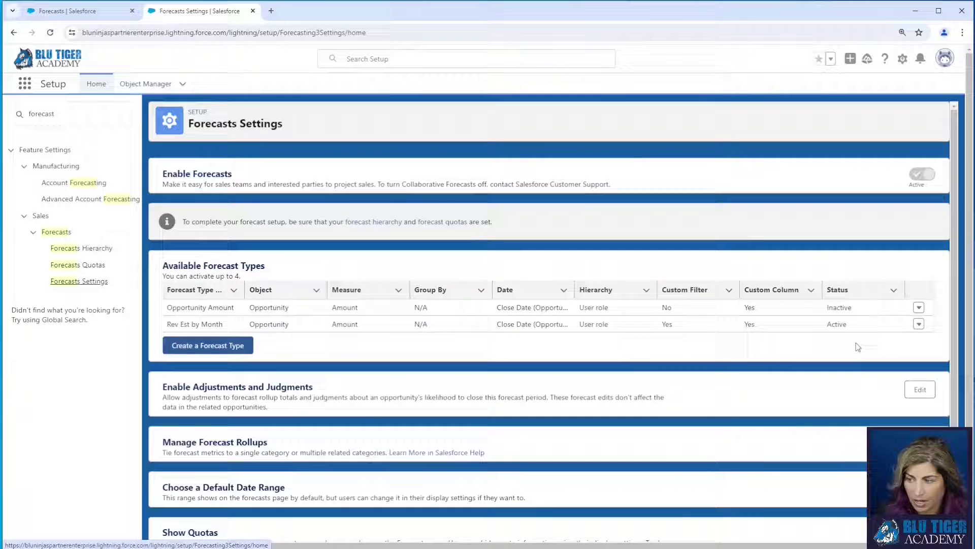
click(922, 325)
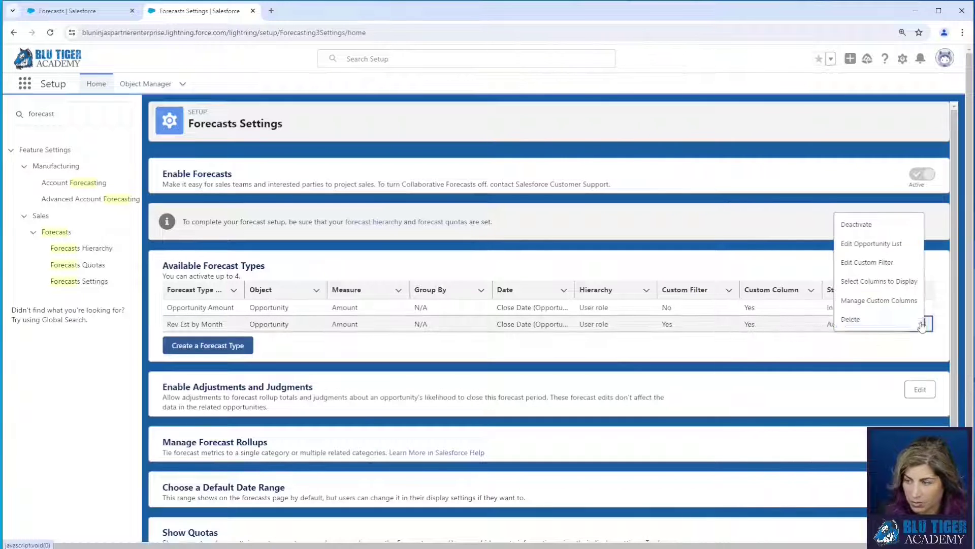
click(884, 300)
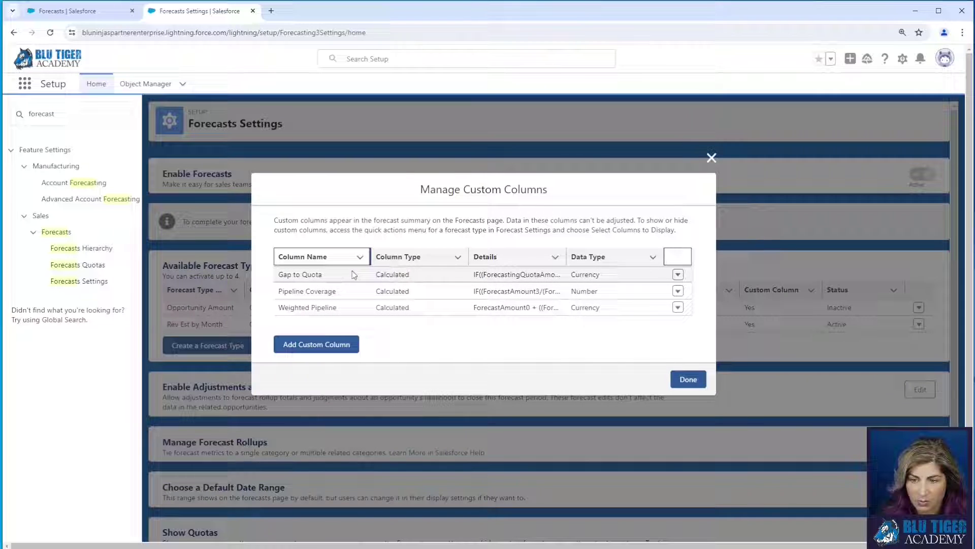
- Add a Reference Data custom column based on Stretch_Goal
click(338, 346)
click(309, 205)
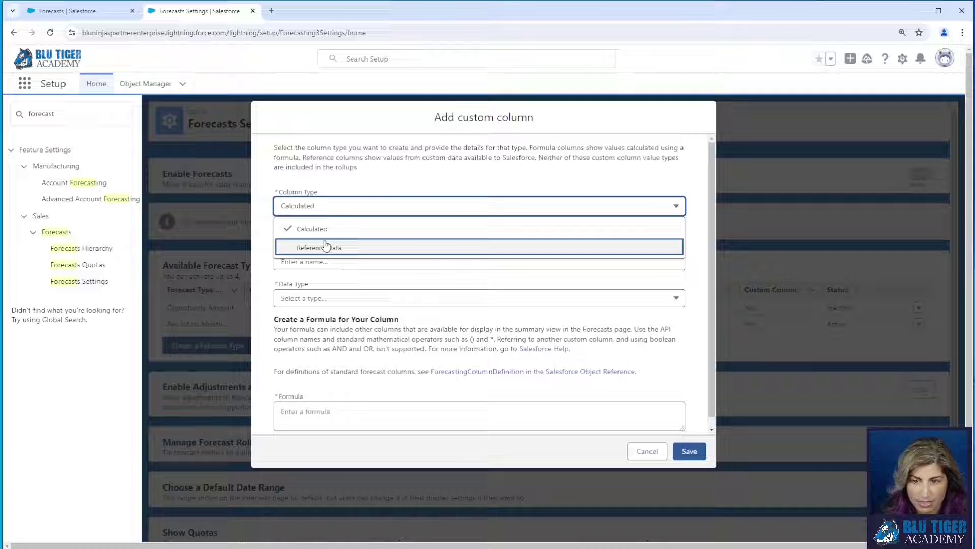
click(327, 247)
click(313, 305)
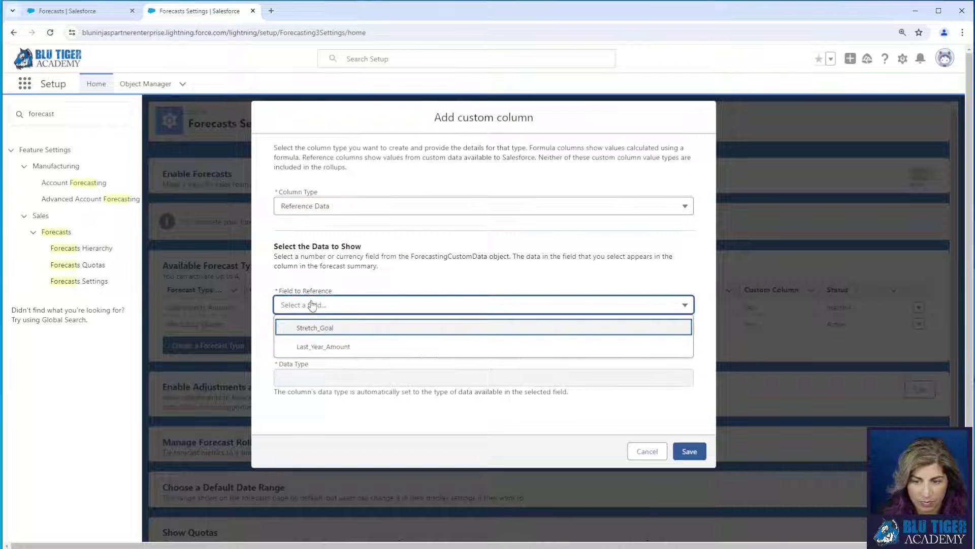
click(347, 329)
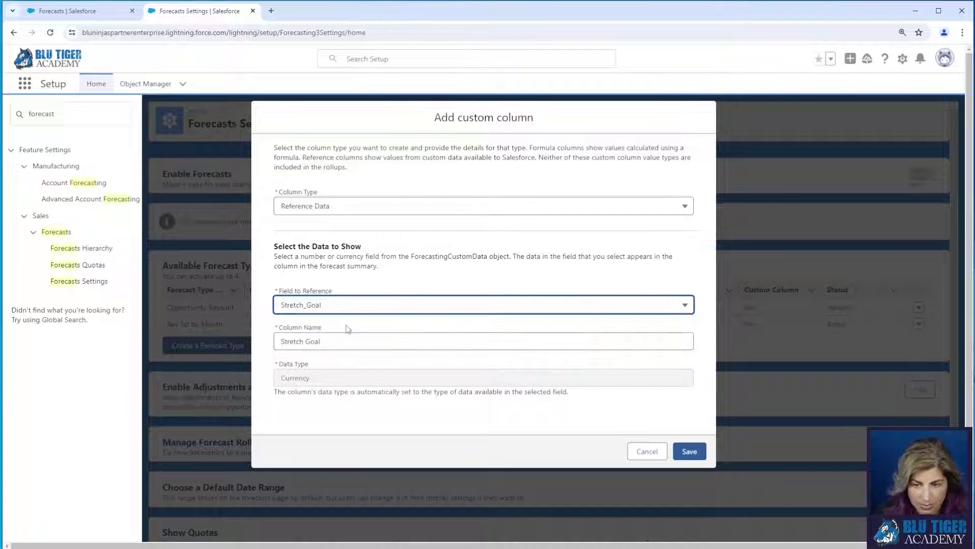
click(692, 454)
- Add a Reference Data custom column based on Last_Year_Amount
click(345, 356)
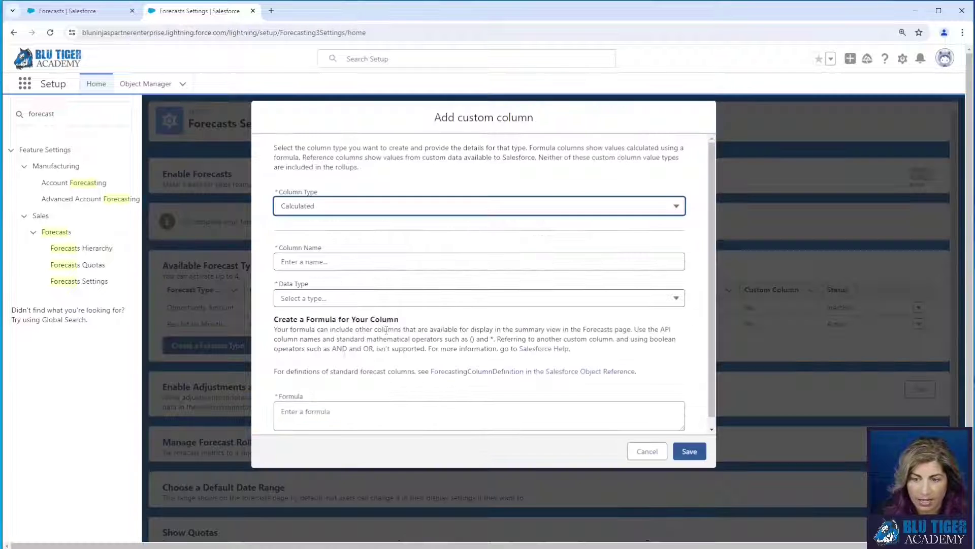
click(307, 208)
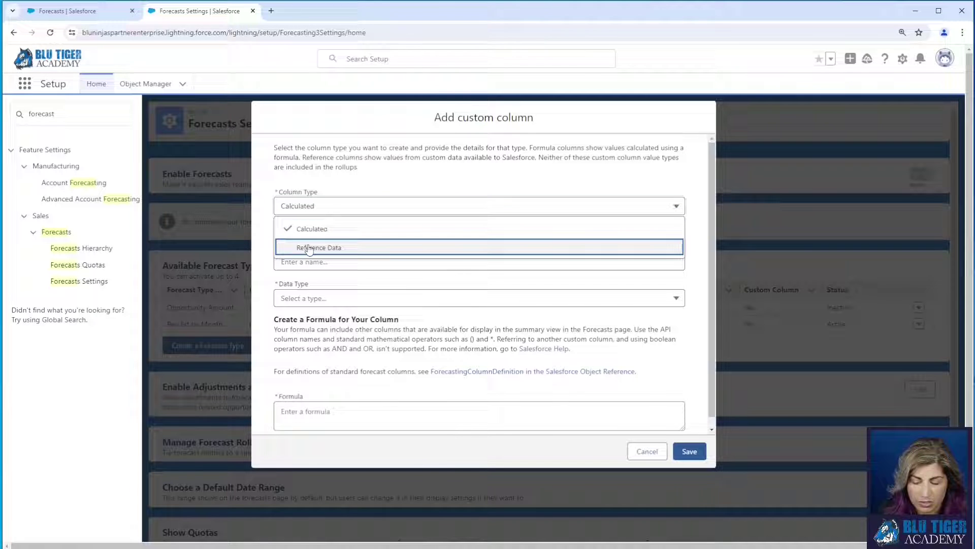
click(316, 246)
click(305, 305)
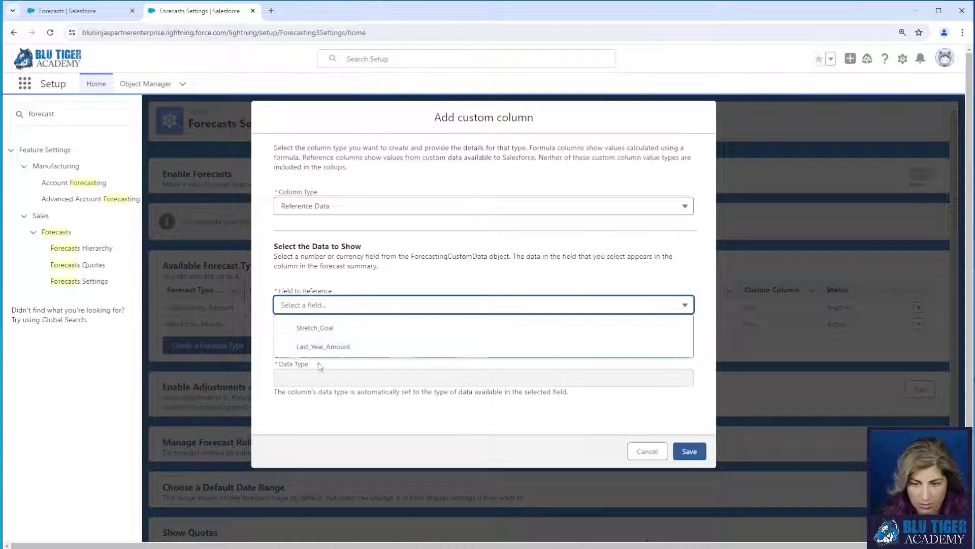
click(319, 344)
click(689, 450)
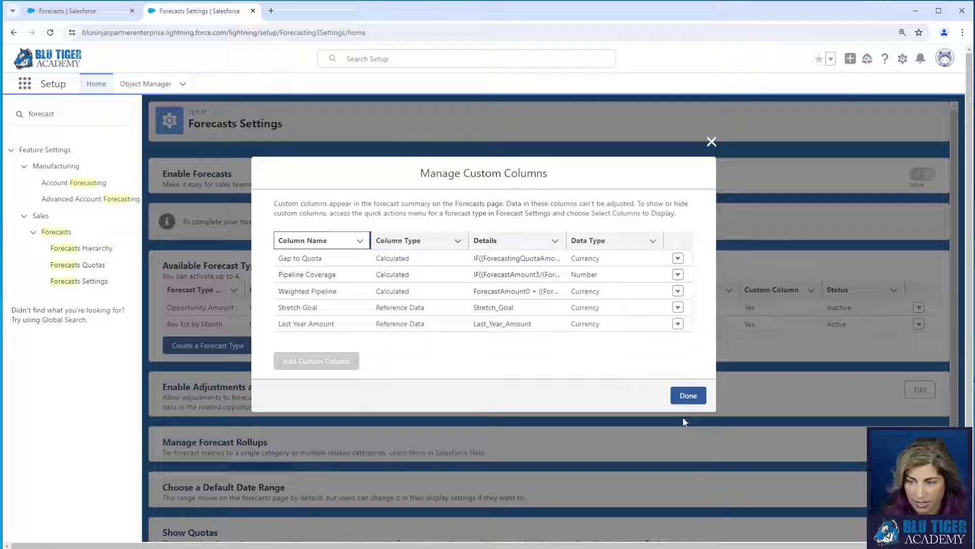
click(683, 397)
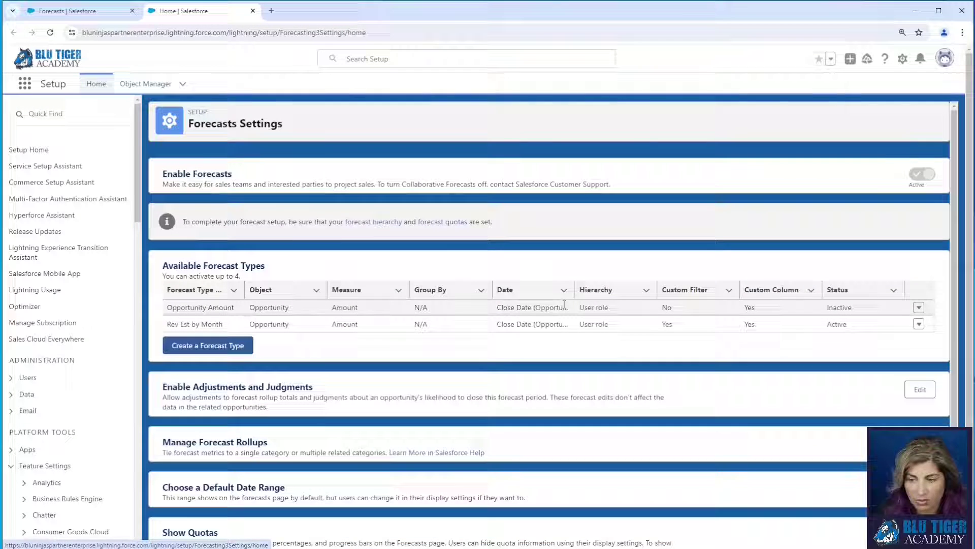
- Make Stretch Goal and Last Year Amount visible summary columns at the top of the order
click(919, 323)
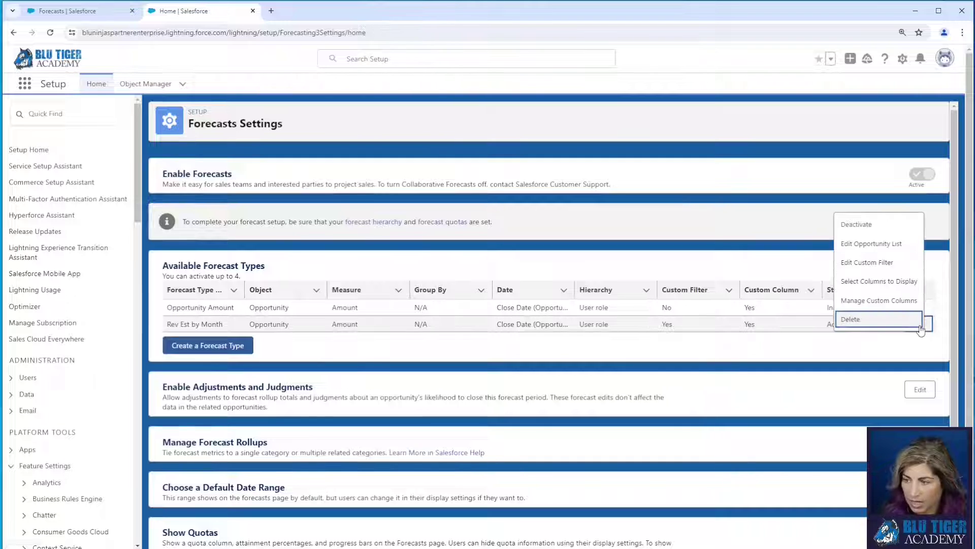
click(879, 281)
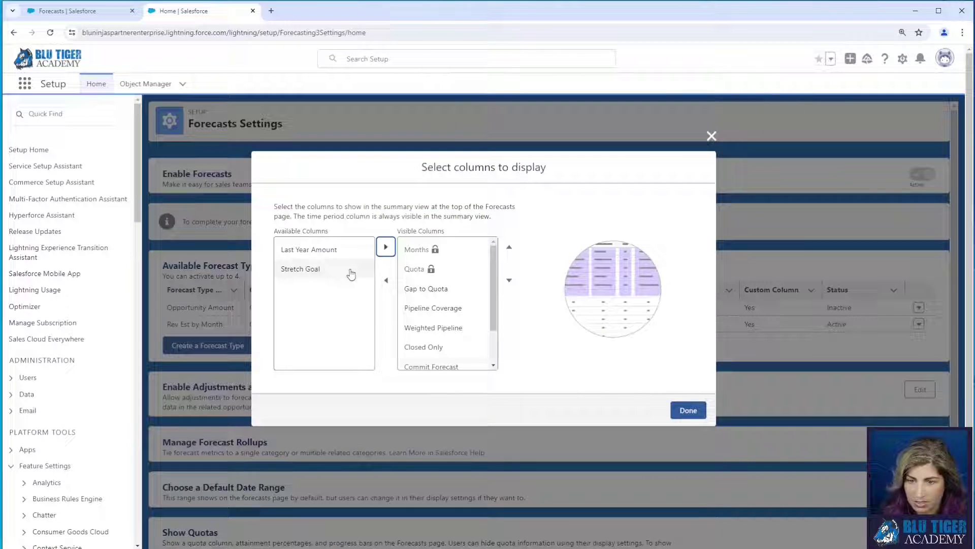
click(327, 257)
shift+click(315, 268)
click(386, 247)
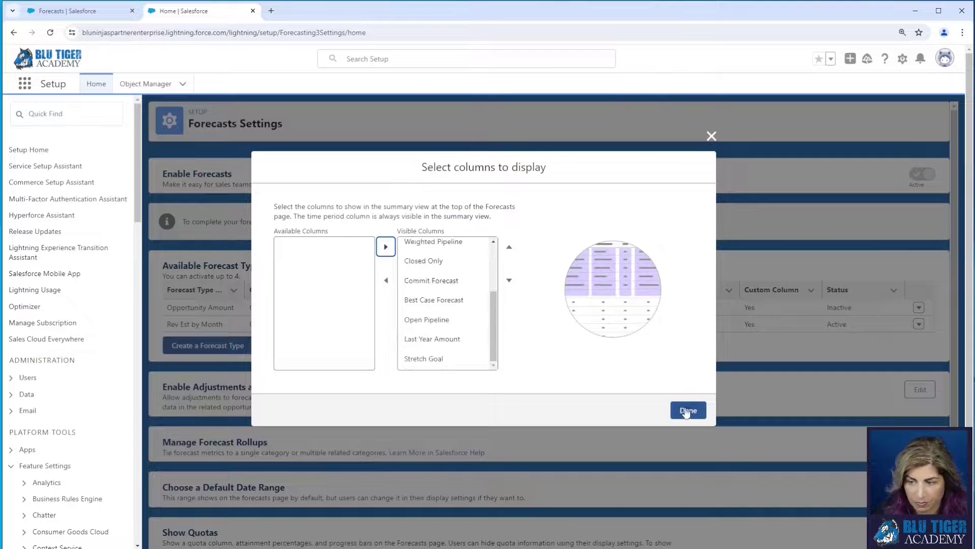
click(509, 247)
click(509, 247)
click(509, 247)
click(509, 247)
click(509, 247)
click(688, 410)
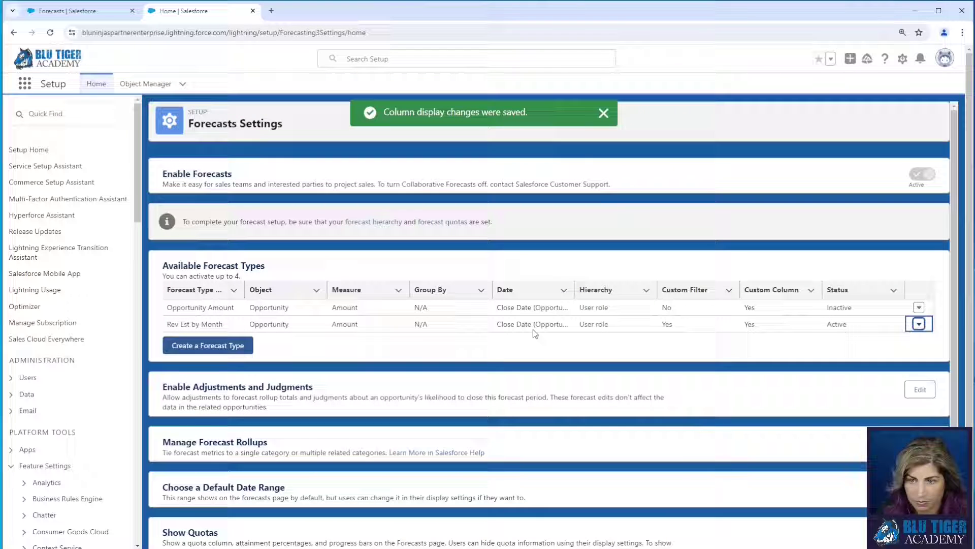
- Reload the Forecasts grid and scroll right to see the Last Year Amount and Stretch Goal columns
click(76, 14)
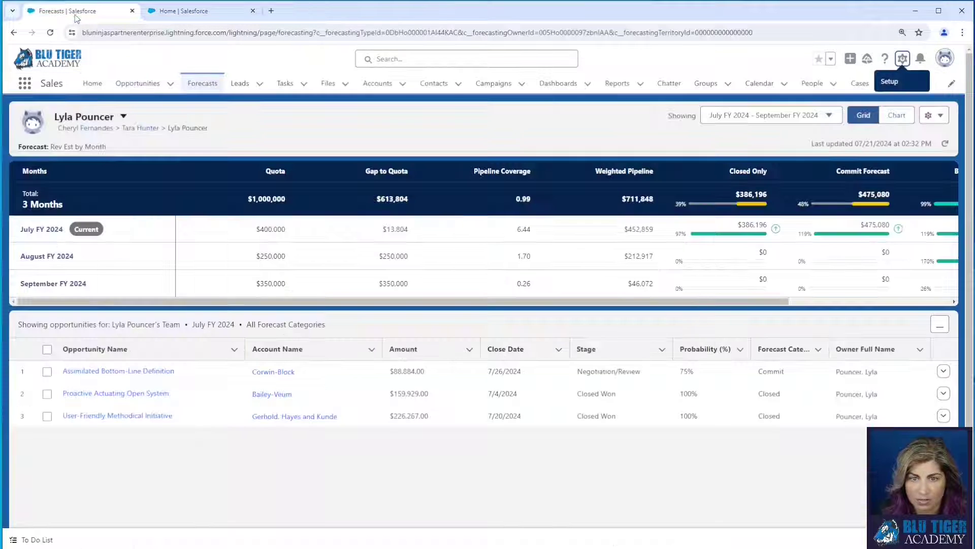
click(50, 33)
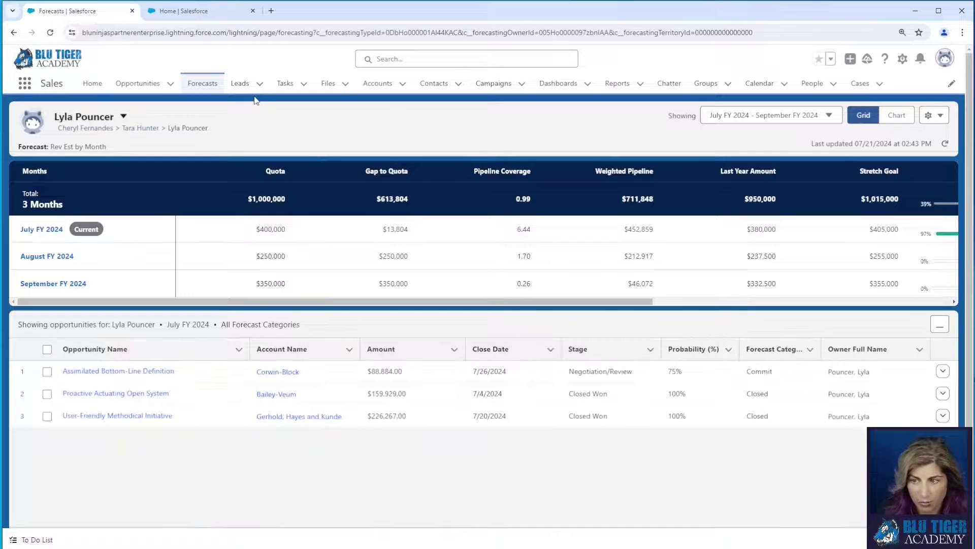
scroll(531, 282, right, 5)
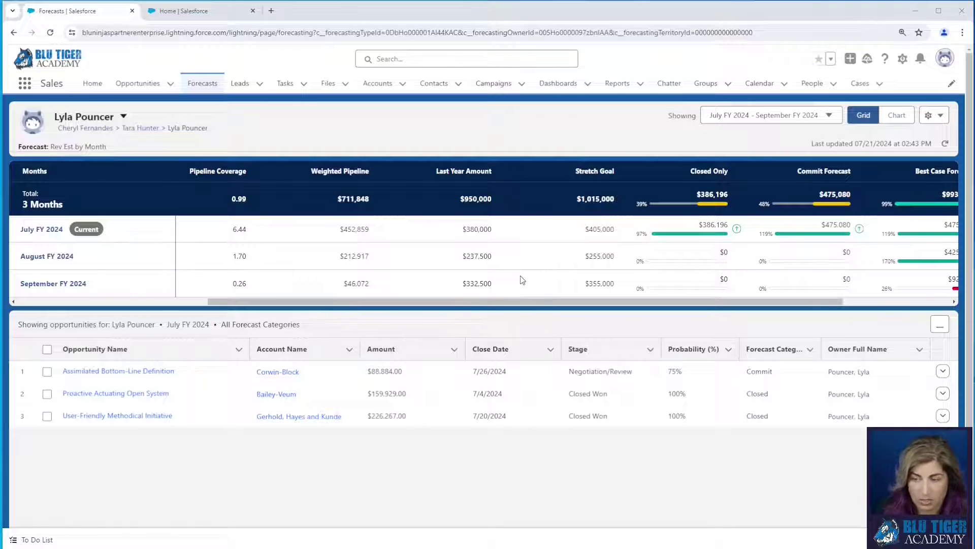
- Delete the Weighted Pipeline column from Rev Est by Month's custom columns
click(191, 11)
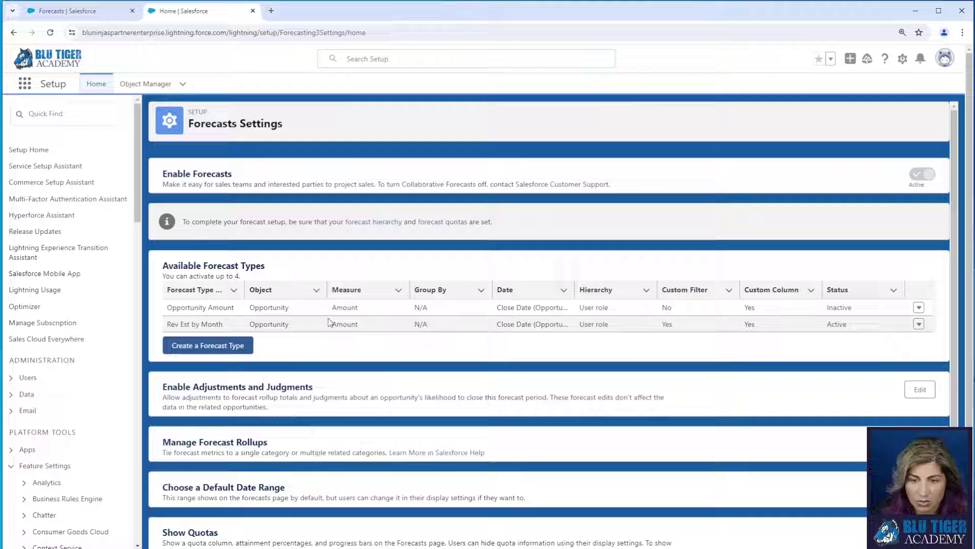
click(918, 324)
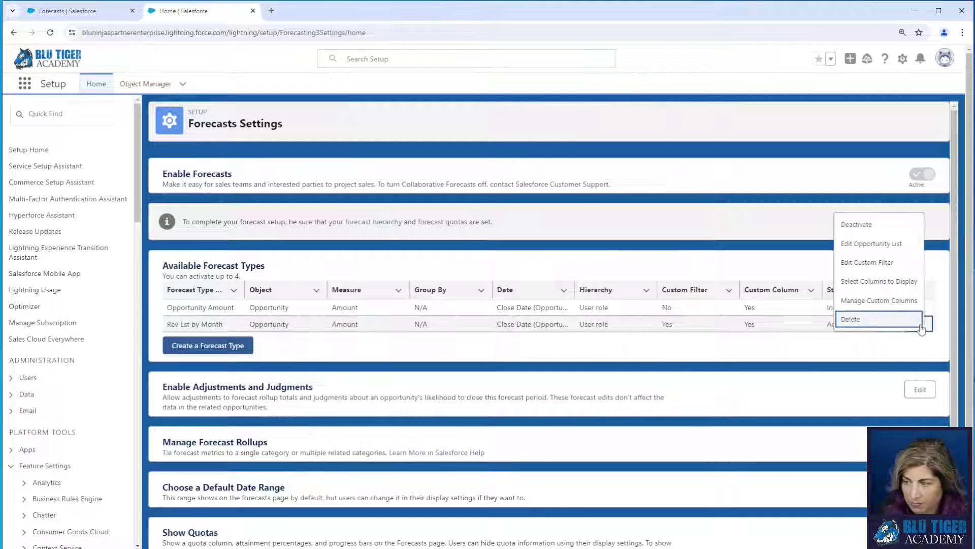
click(874, 309)
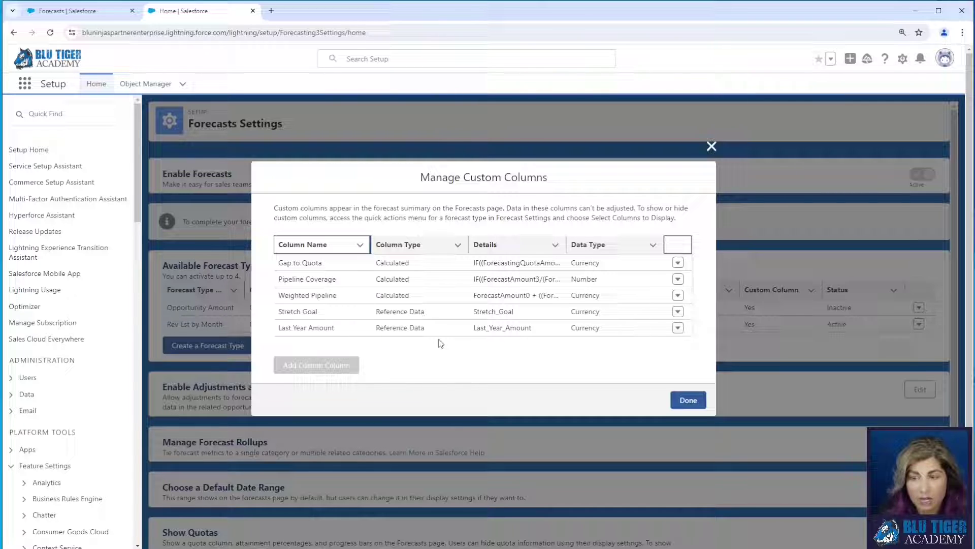
click(678, 295)
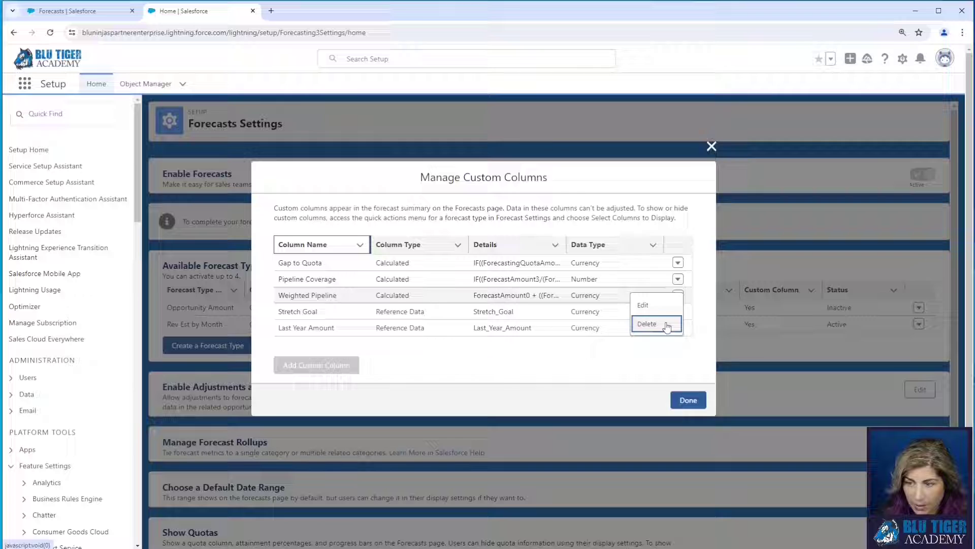
click(669, 324)
click(684, 323)
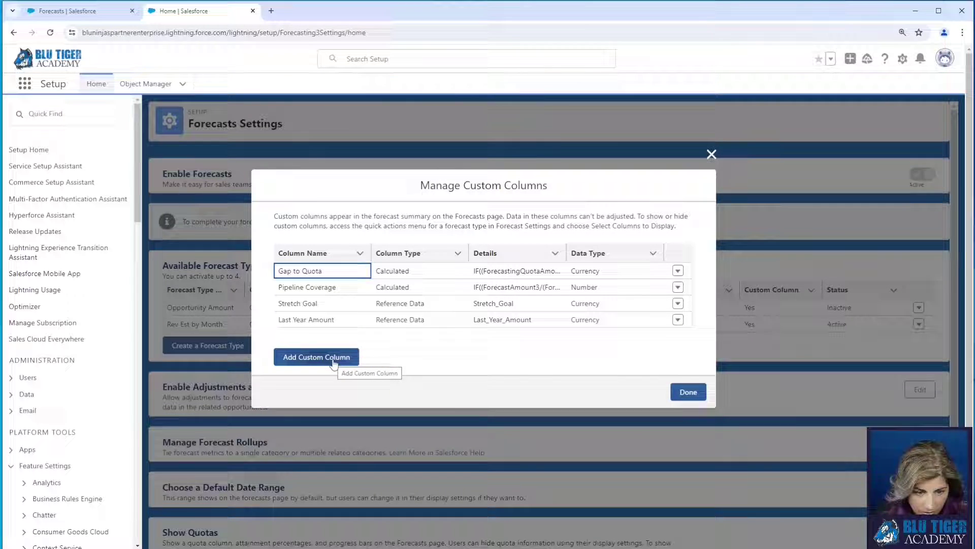
- Draft a Currency custom column named Gap to Stretch Goal with the pasted IF formula
click(317, 357)
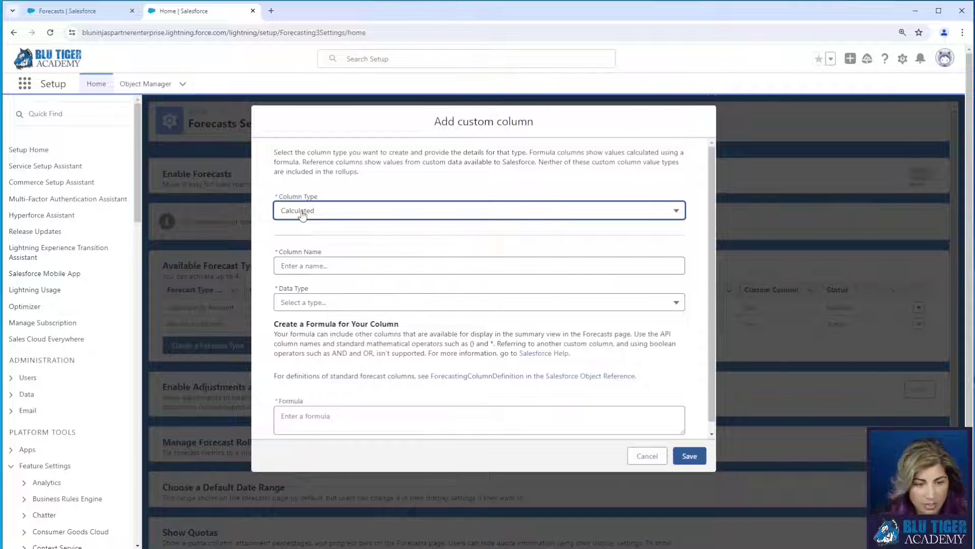
click(307, 267)
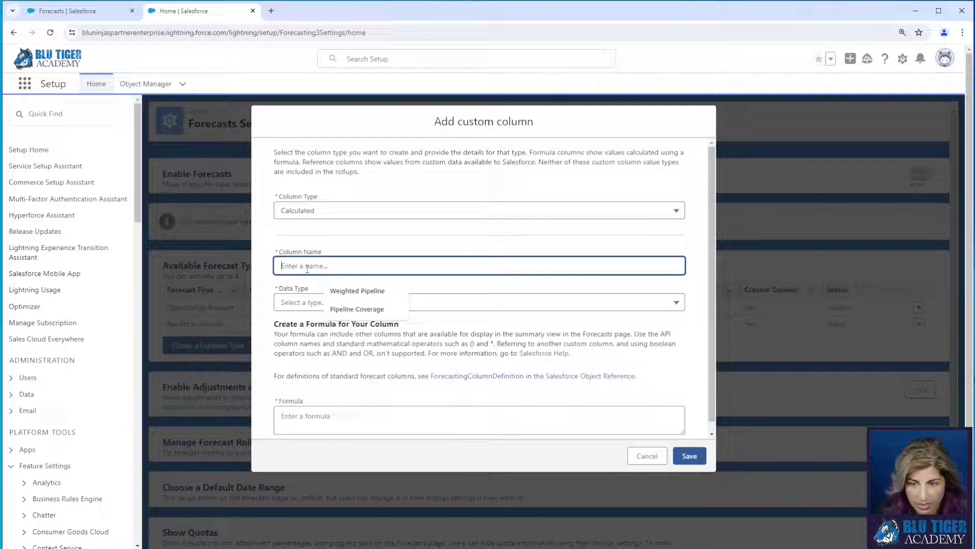
text(Gap to Stretch Goal)
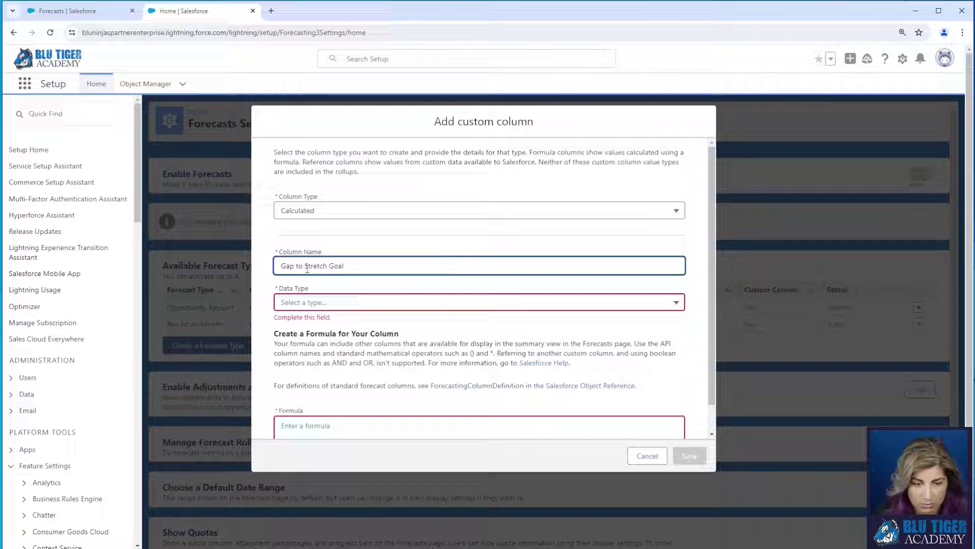
click(310, 302)
click(307, 342)
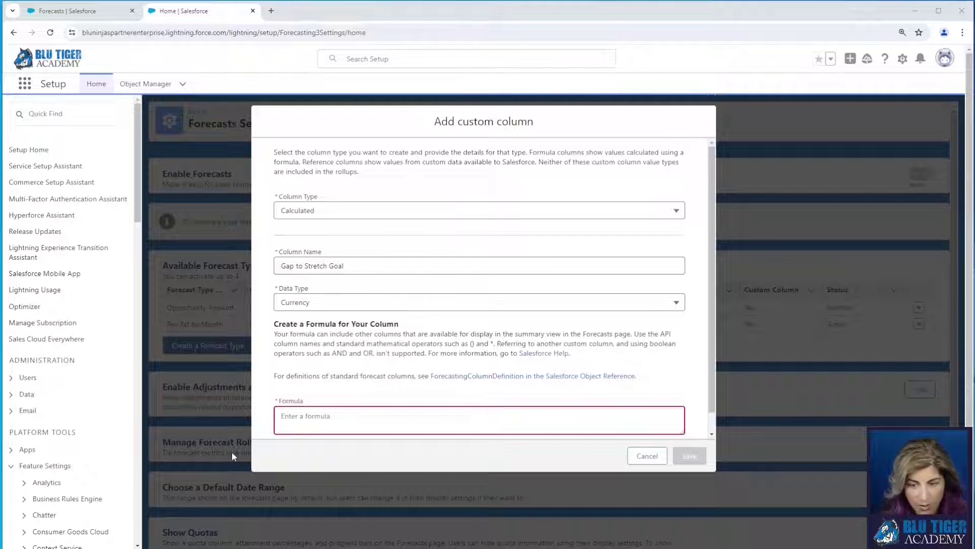
click(288, 419)
text(IF((ExtensionCurrency0 - ForecastAmount0) < 0, NULL, (ExtensionCurrency0 - ForecastAmount0)))
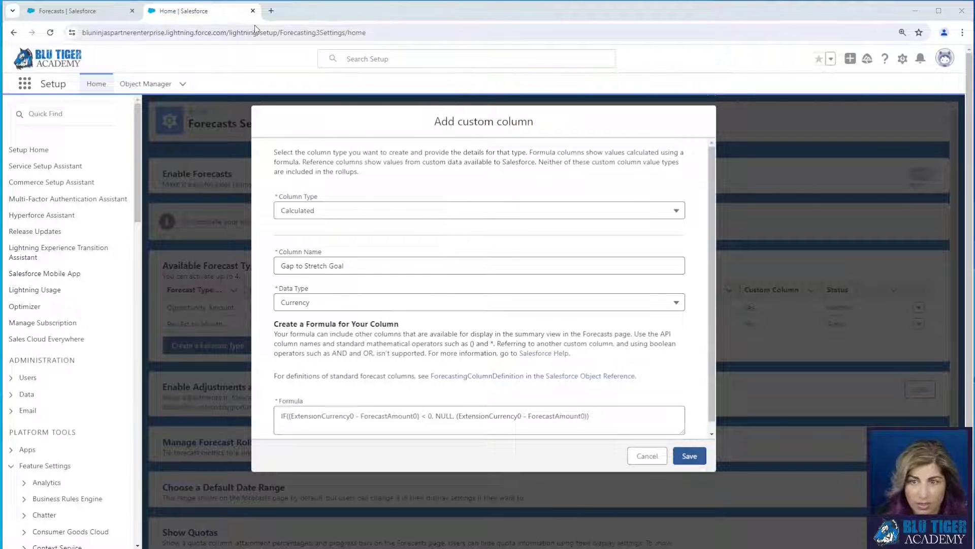
click(270, 11)
- Load the ForecastingColumnDefinition docs and locate ExtensionCurrency0 under Custom Reference Data column names
text(https://developer.salesforce.com/docs/atlas.en-us.object_reference.meta/object_reference/sforce_api_objects_forecastingcolumndefinition_formula_details.htm)
key(Return)
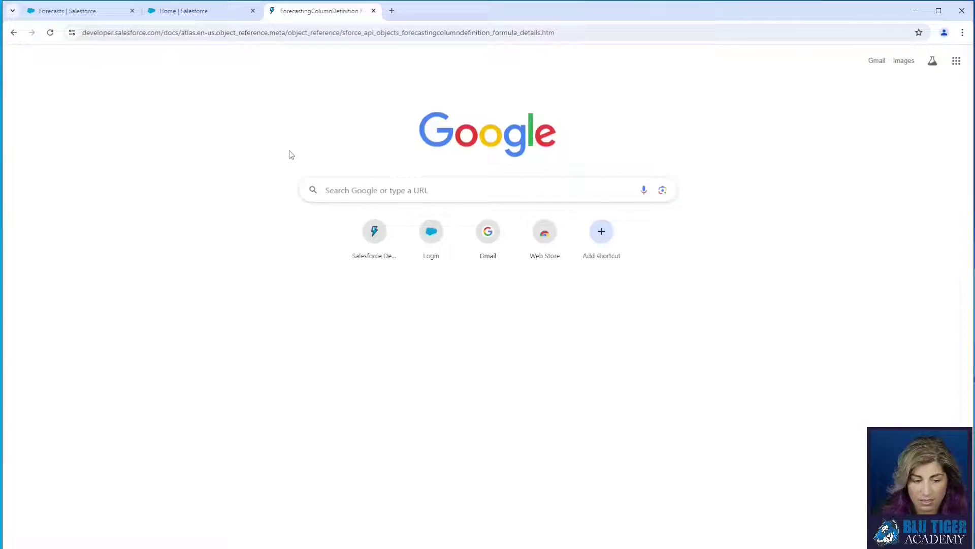
scroll(527, 322, down, 15)
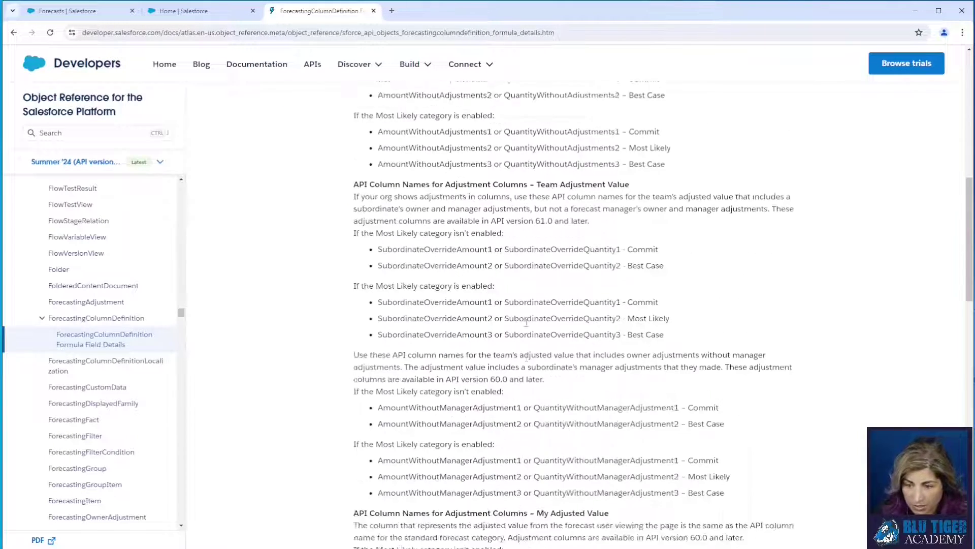
scroll(527, 322, down, 3)
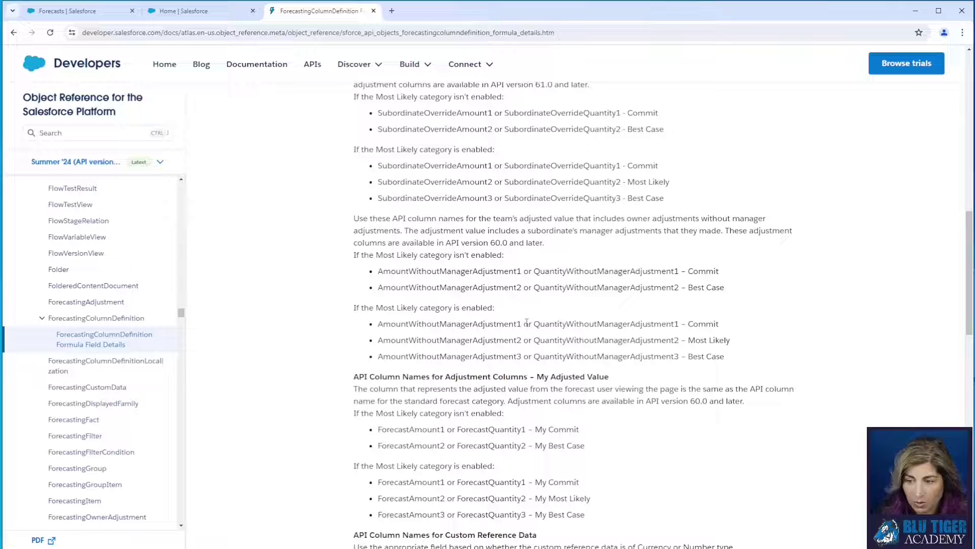
scroll(527, 322, down, 5)
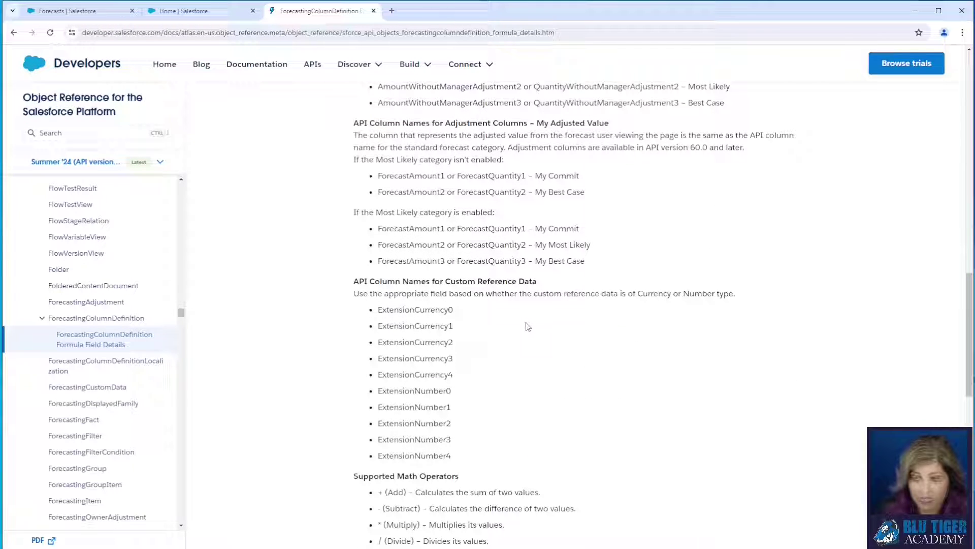
drag(450, 285, 538, 282)
drag(378, 309, 458, 309)
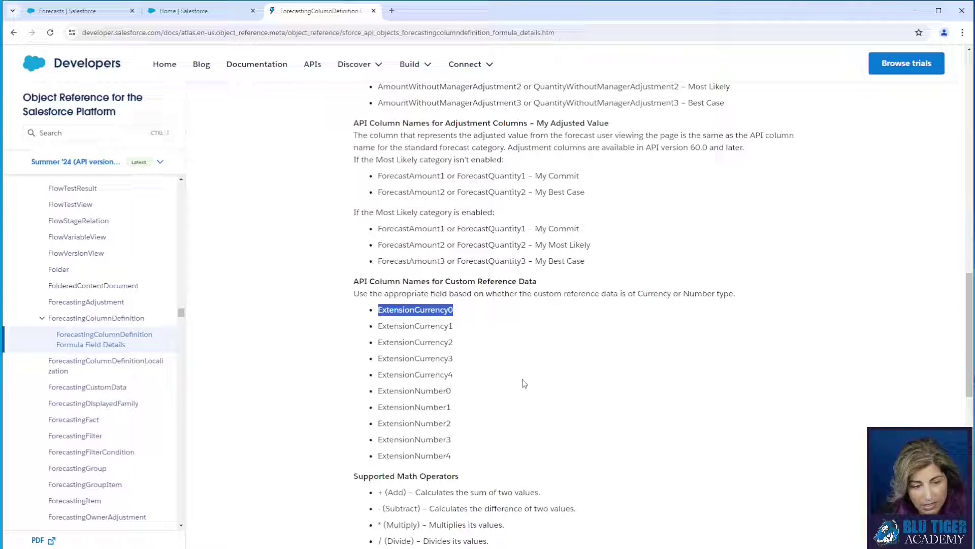
click(198, 11)
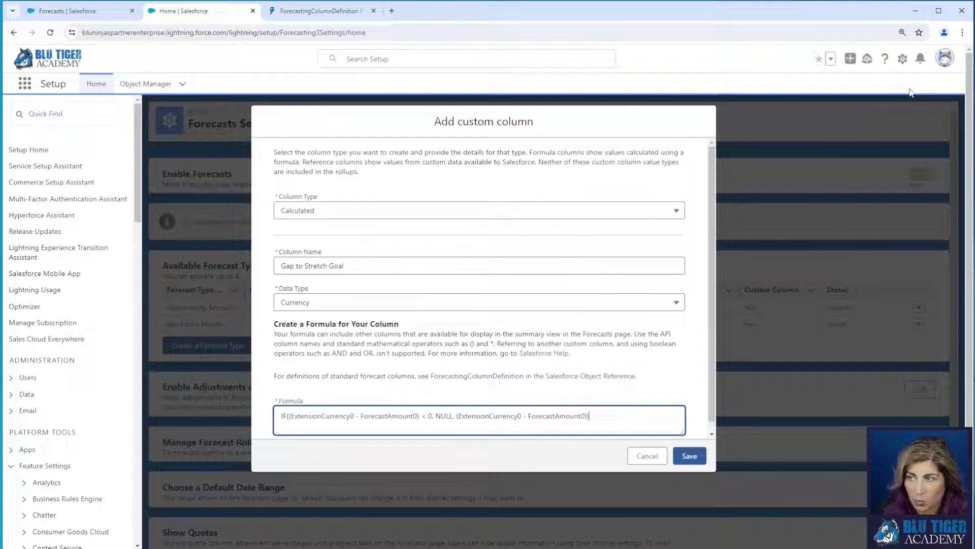
- Run a ForecastingColumnDefinition query in Developer Console to confirm Stretch Goal is ExtensionCurrency0
click(902, 59)
click(856, 167)
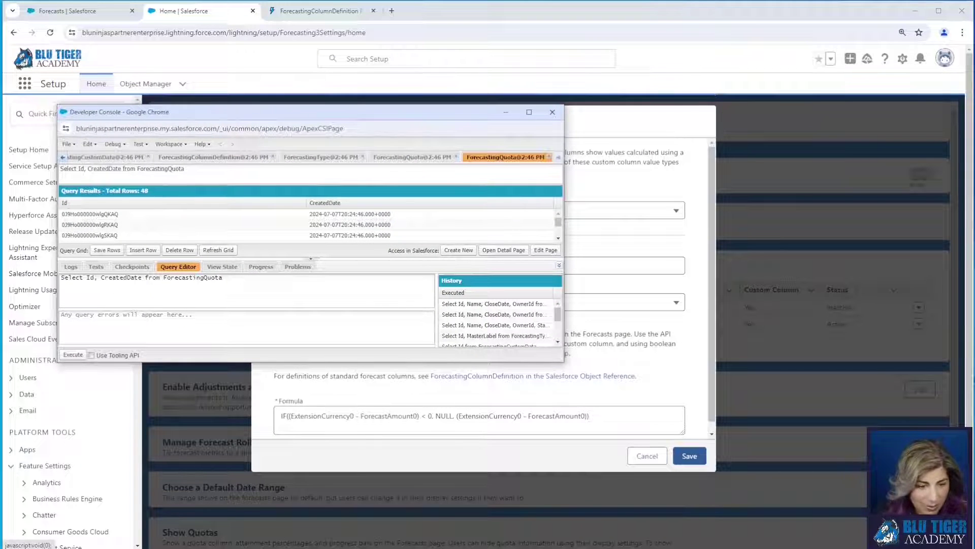
click(115, 325)
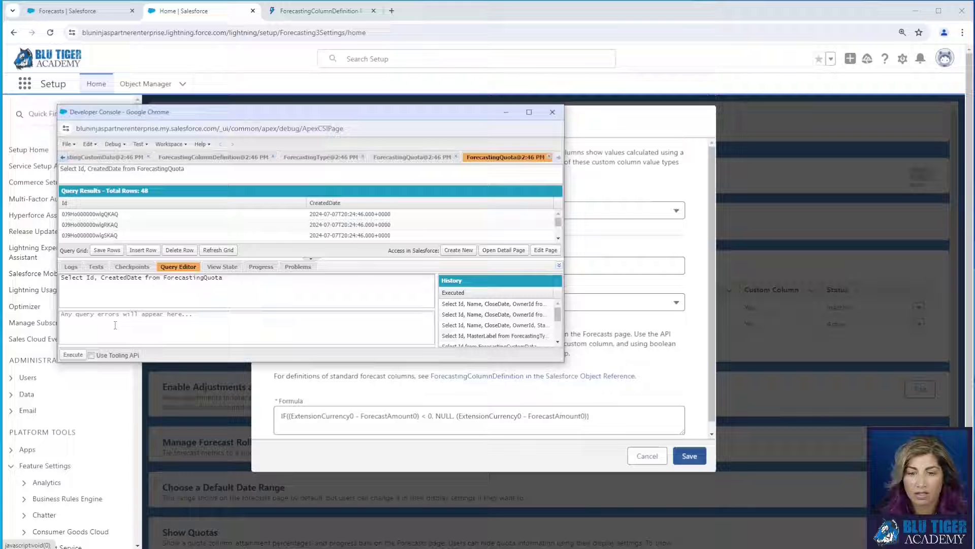
triple_click(200, 282)
text(Select Id, ForecastingTypeId, MasterLabel, ResultField, Formula from ForecastingColumnDefinition)
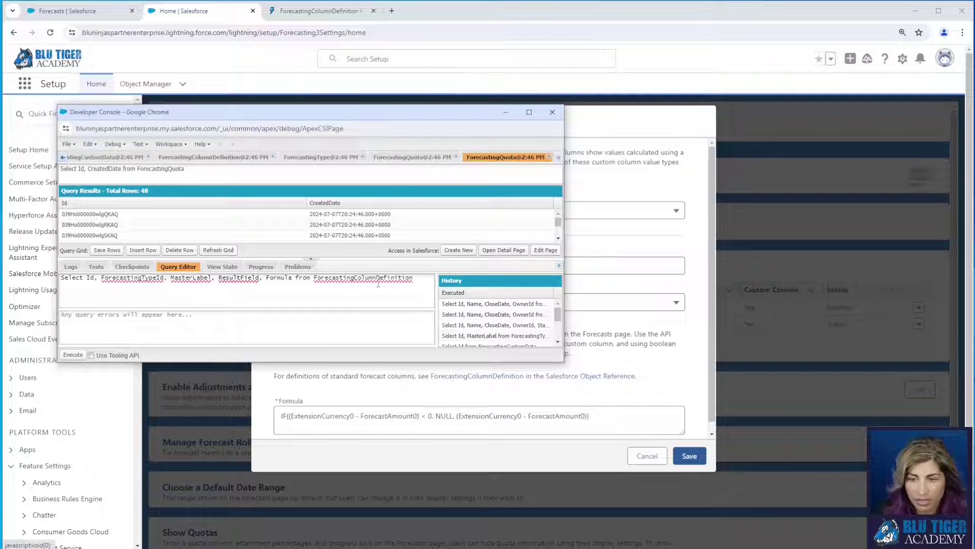
drag(563, 225, 704, 224)
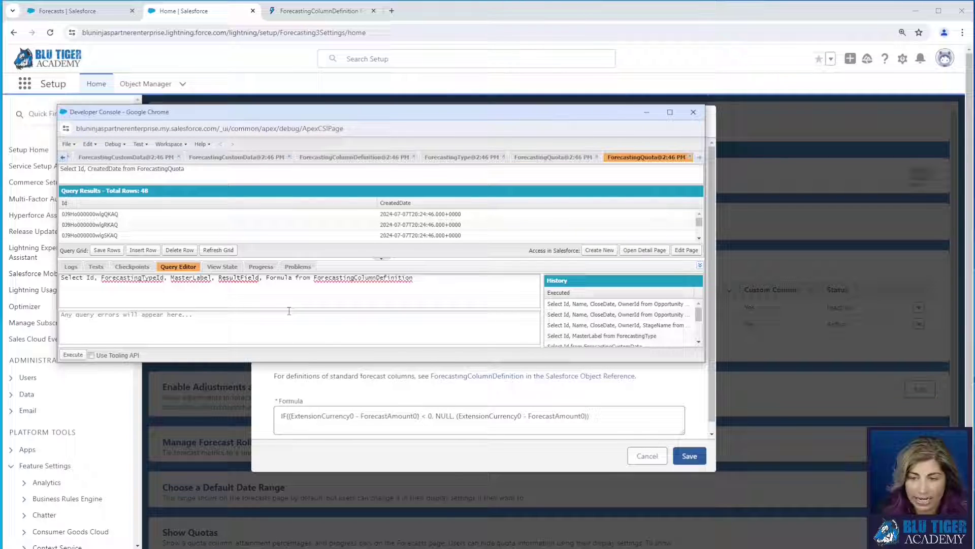
click(72, 355)
drag(373, 362, 378, 458)
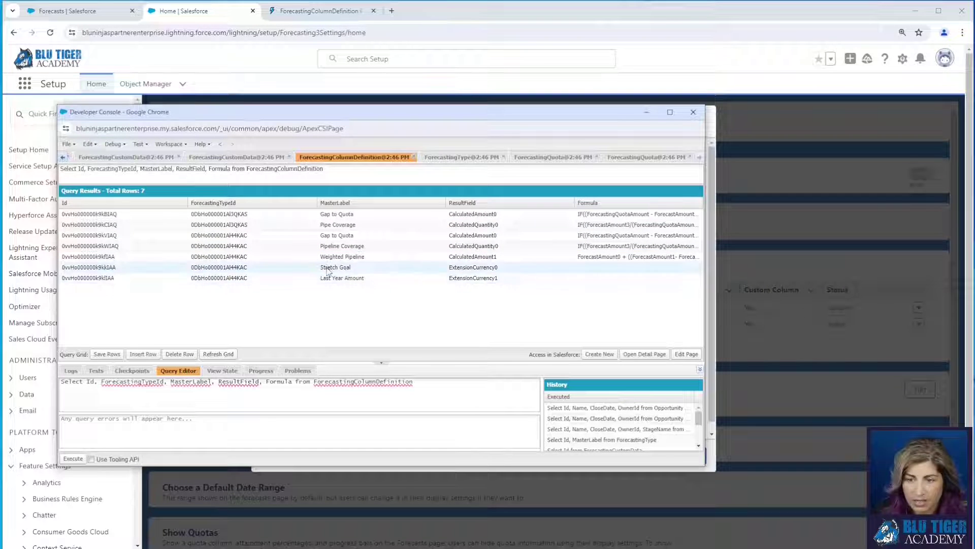
click(507, 270)
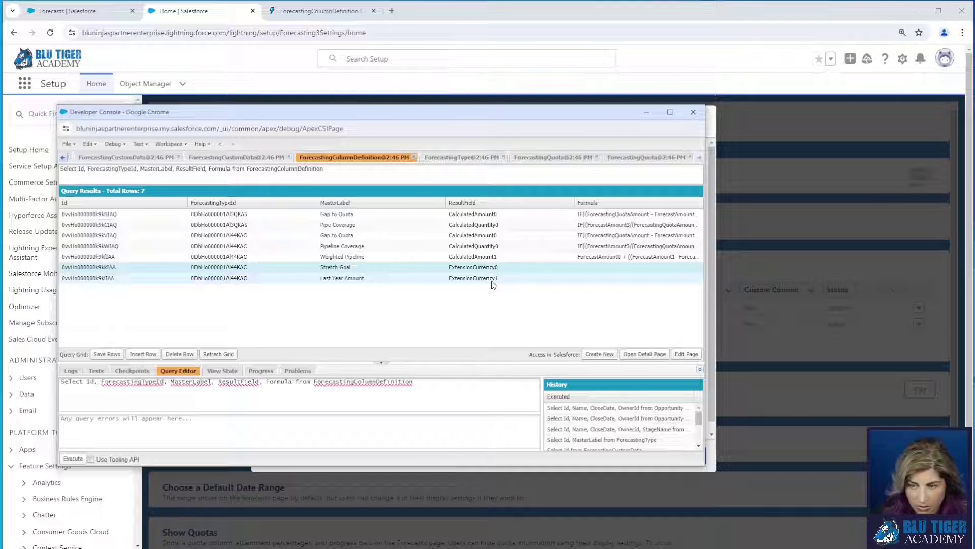
click(648, 113)
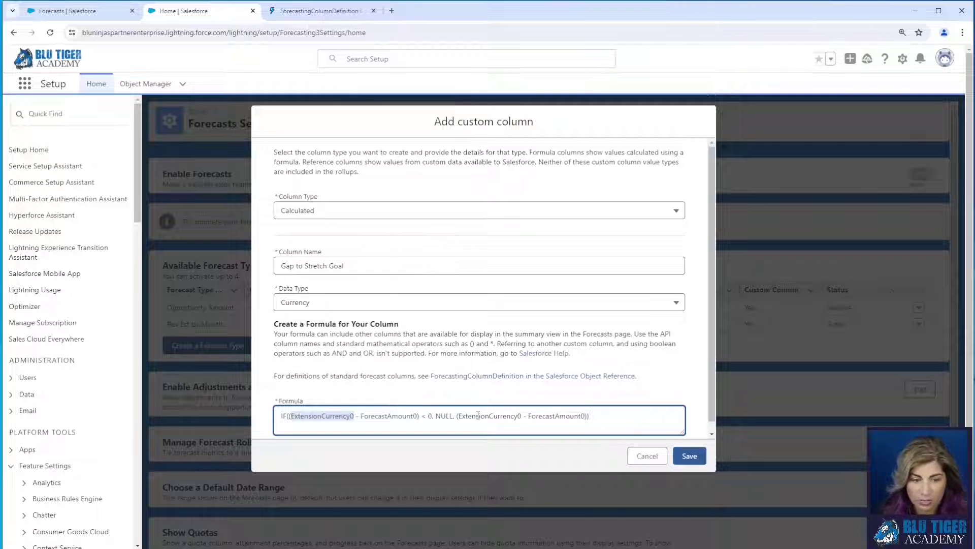
- Change the formula's first ExtensionCurrency0 to ExtensionCurrency1 and save the Gap to Stretch Goal column
click(352, 416)
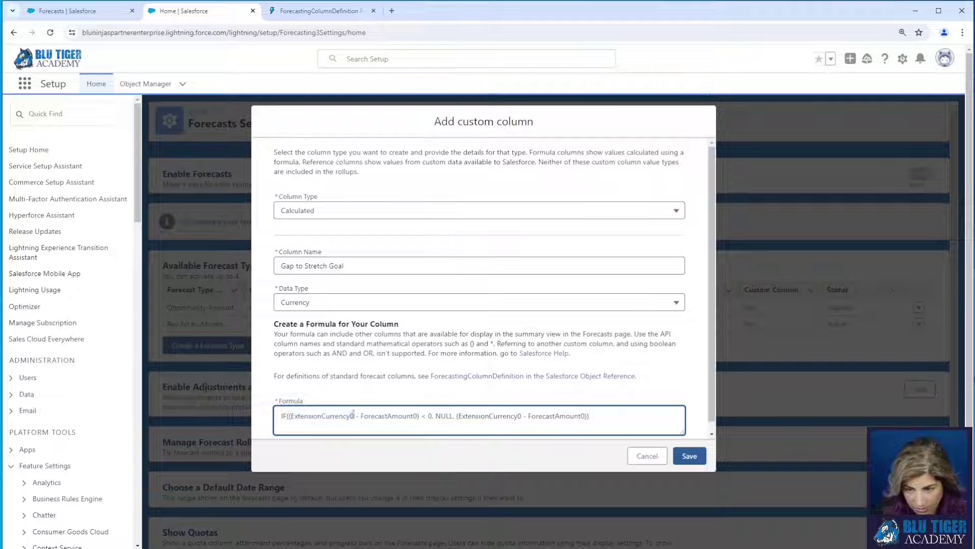
key(BackSpace)
text(1)
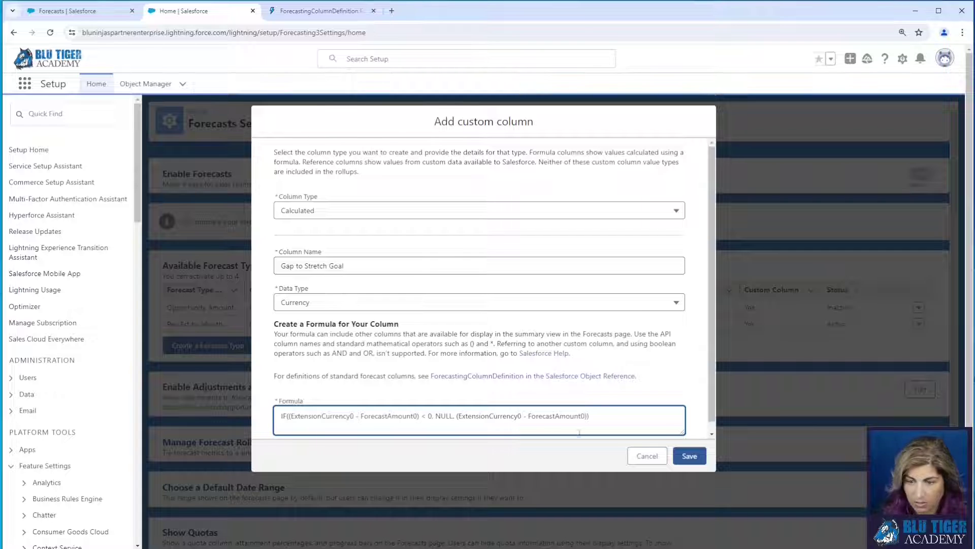
click(689, 455)
click(686, 398)
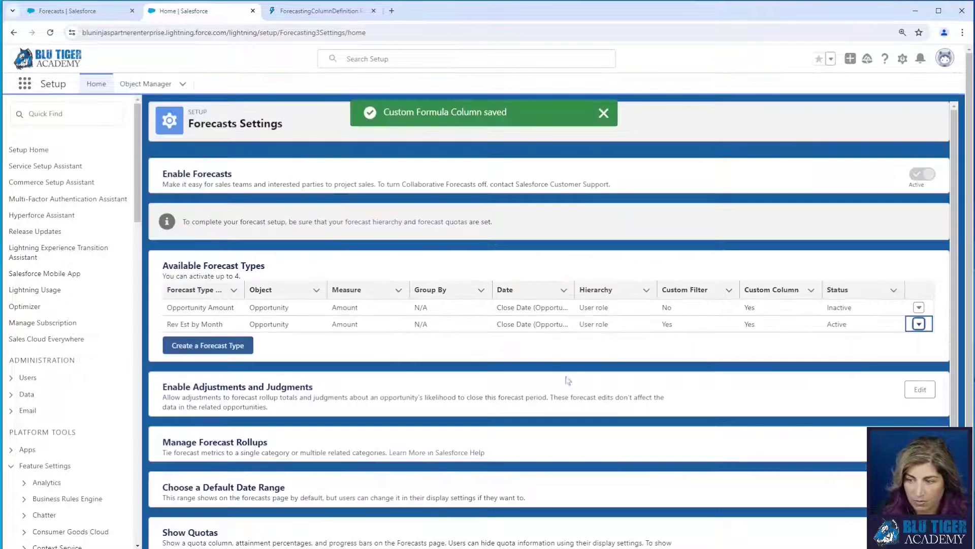
- Show Gap to Stretch Goal right below Stretch Goal in the summary columns and reload Forecasts
click(919, 324)
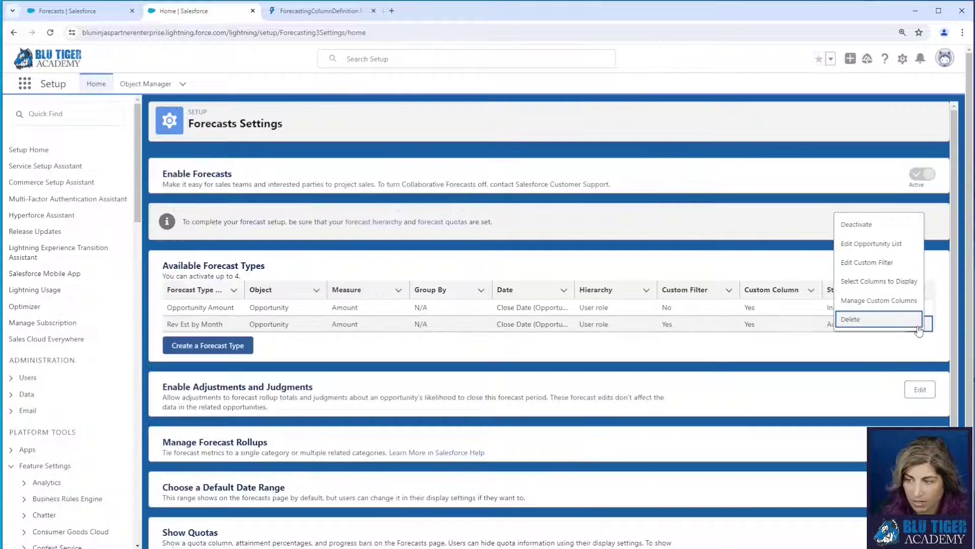
click(885, 286)
click(303, 251)
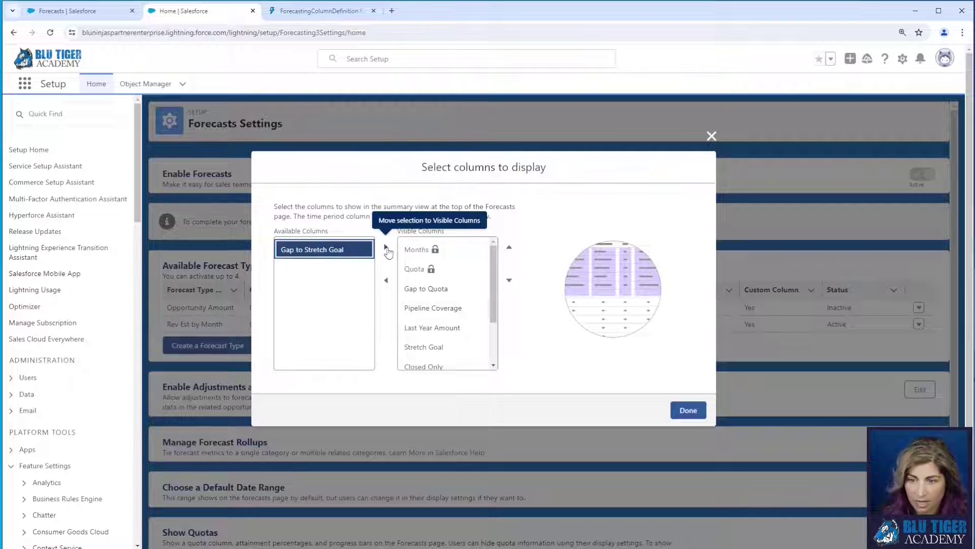
click(386, 248)
scroll(478, 353, down, 3)
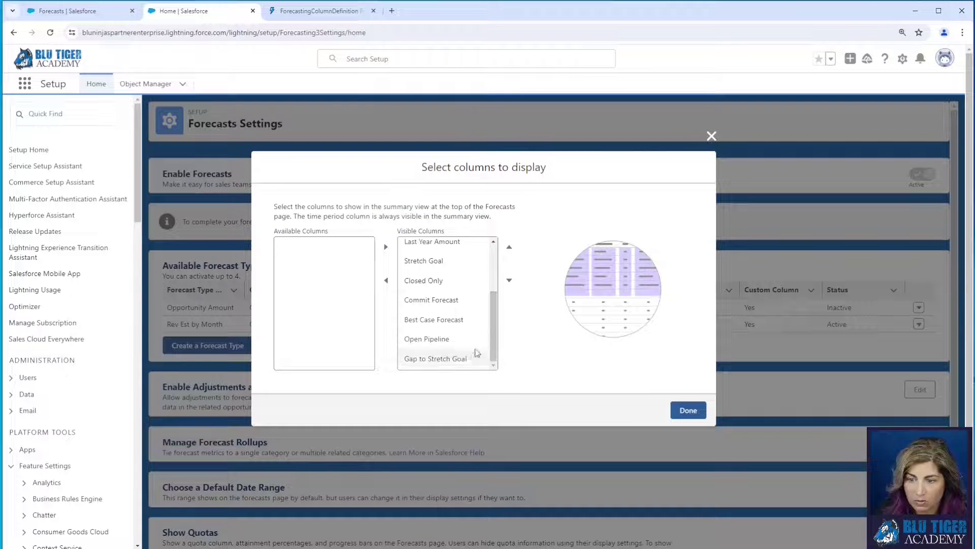
click(457, 358)
double_click(509, 247)
double_click(509, 246)
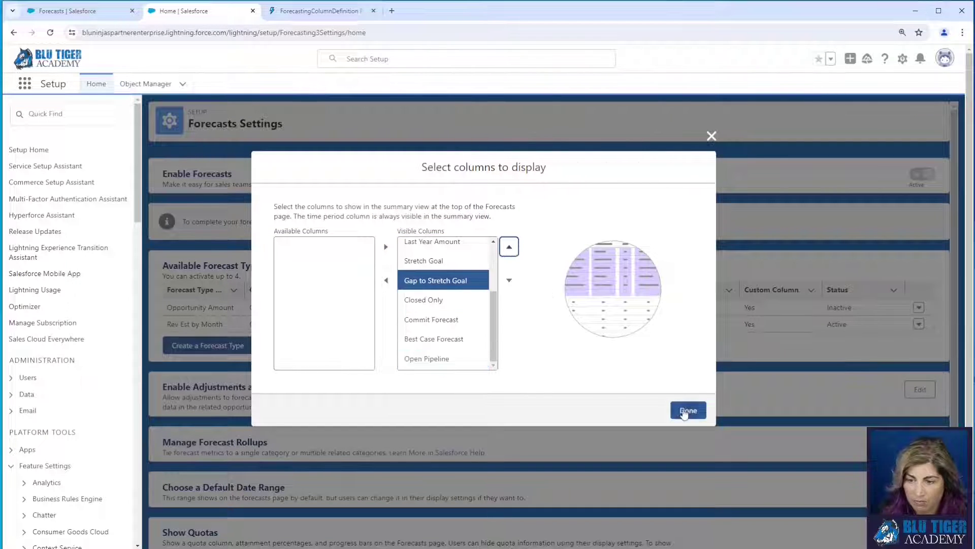
click(689, 410)
click(68, 10)
click(49, 33)
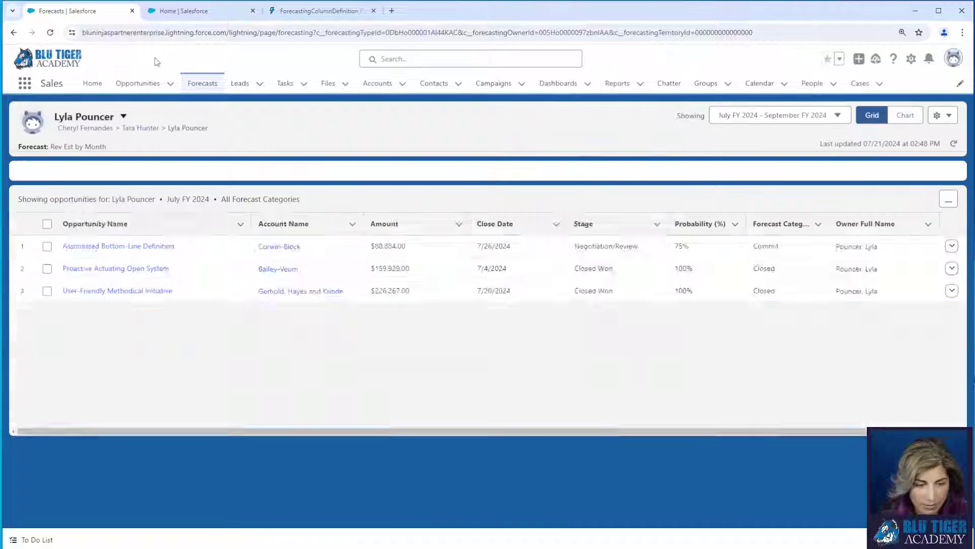
- Check the Gap to Stretch Goal total of $628,804 in the forecast grid
scroll(490, 187, right, 5)
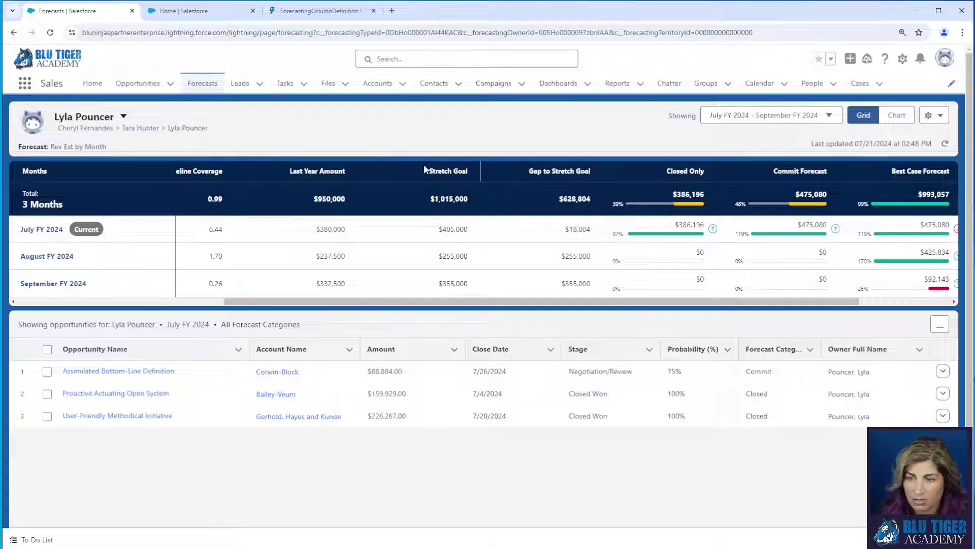
click(681, 226)
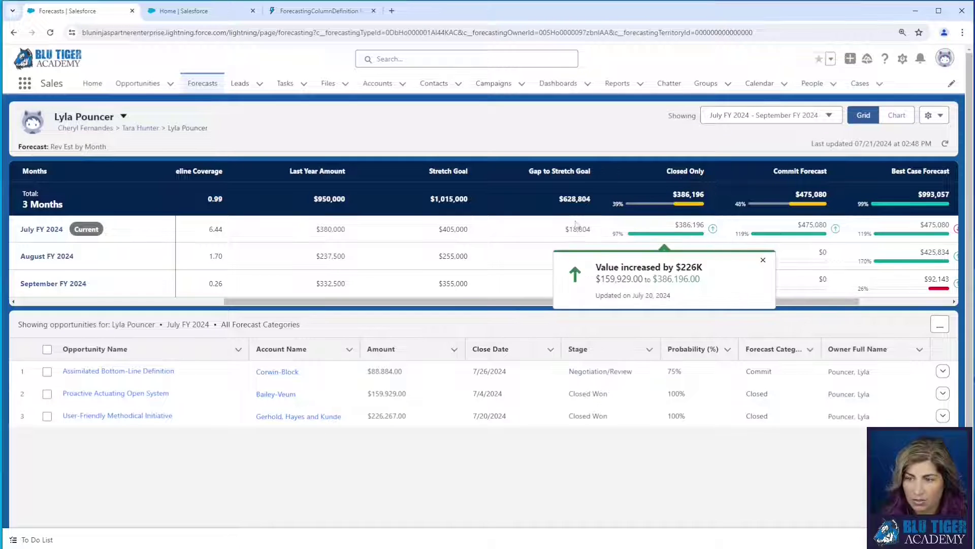
double_click(575, 198)
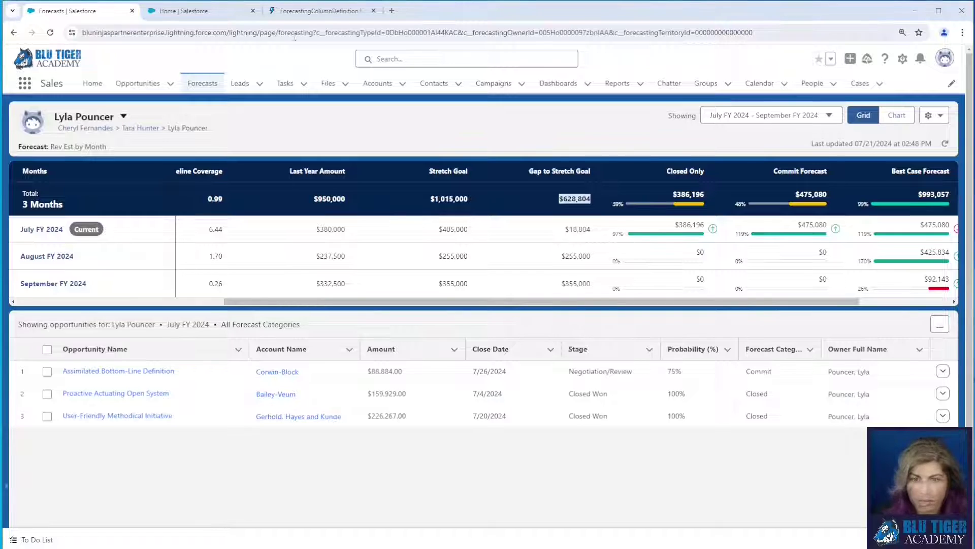
click(203, 12)
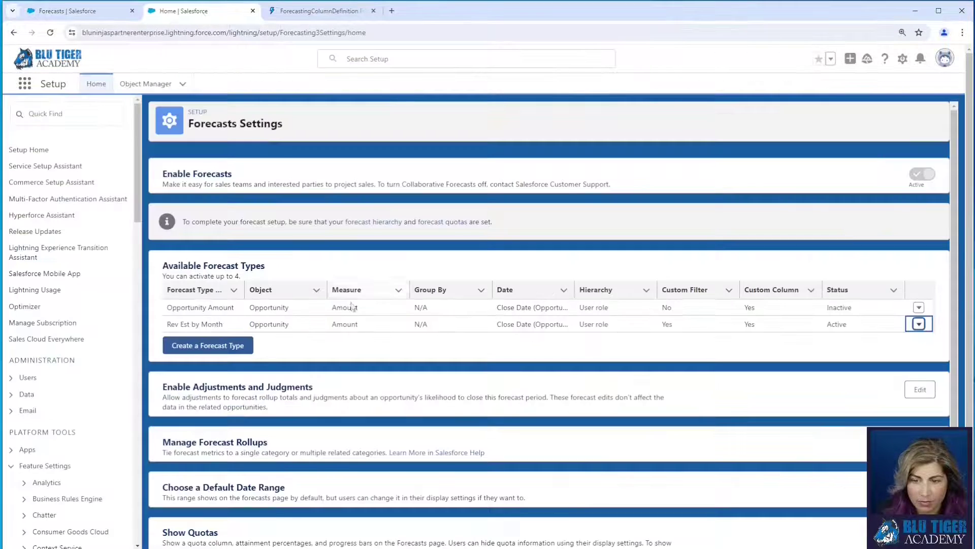
- Delete the Pipeline Coverage custom column from Rev Est by Month
click(919, 323)
click(867, 298)
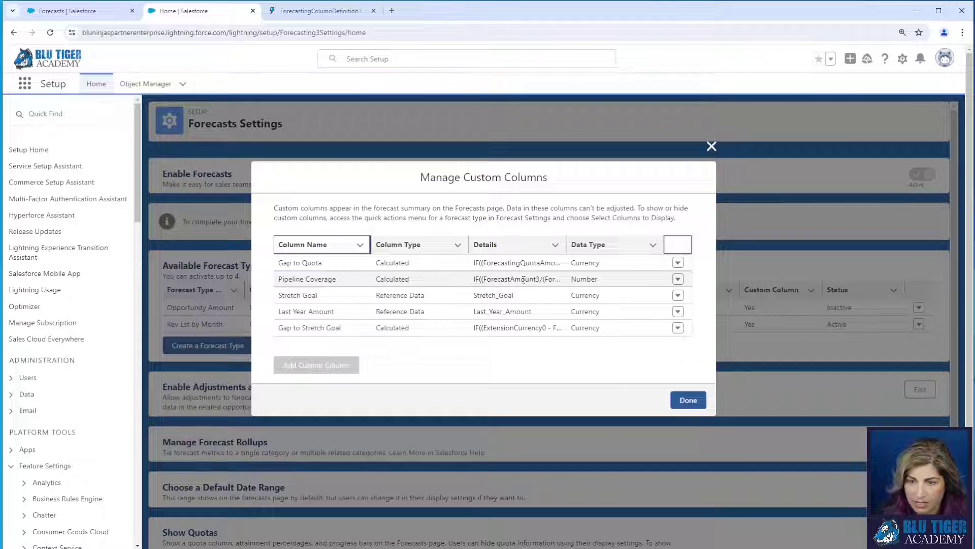
click(679, 279)
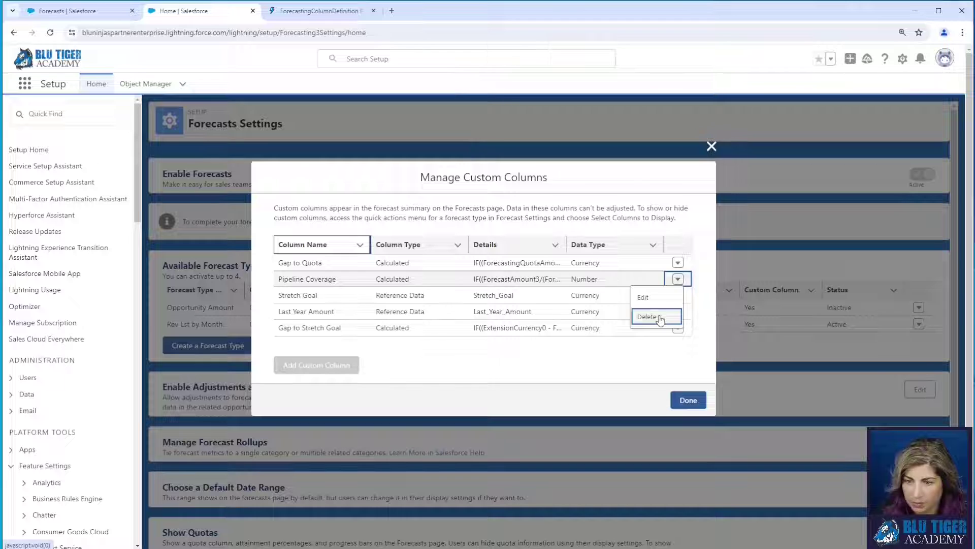
click(659, 316)
click(687, 323)
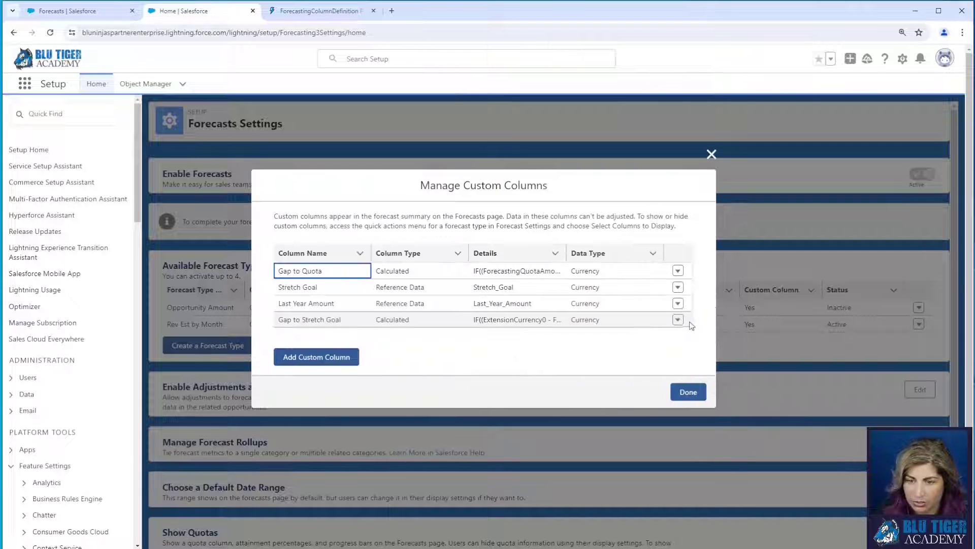
- Draft a Currency column 'Diff Last Year Amount' with formula ForecastAmount0 - ExtensionCurrency1
click(320, 362)
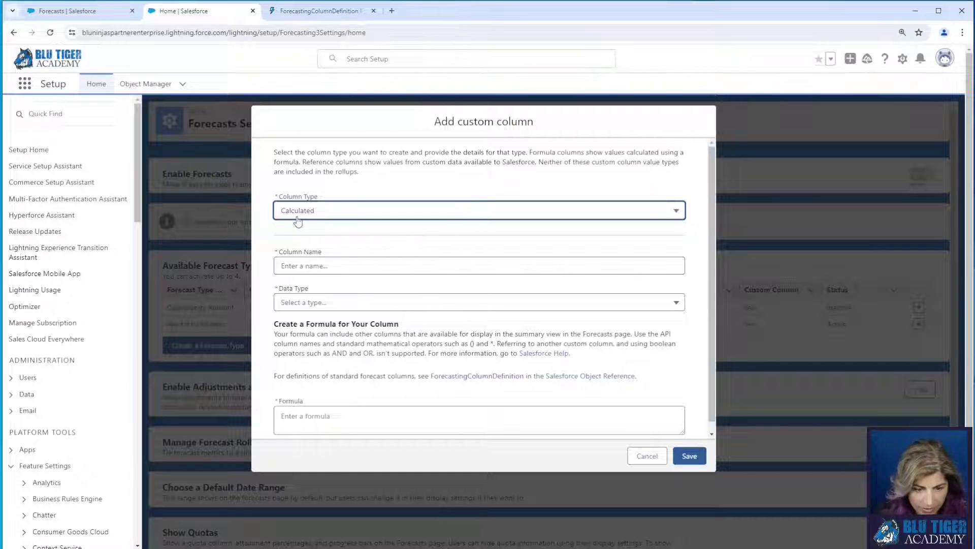
click(337, 266)
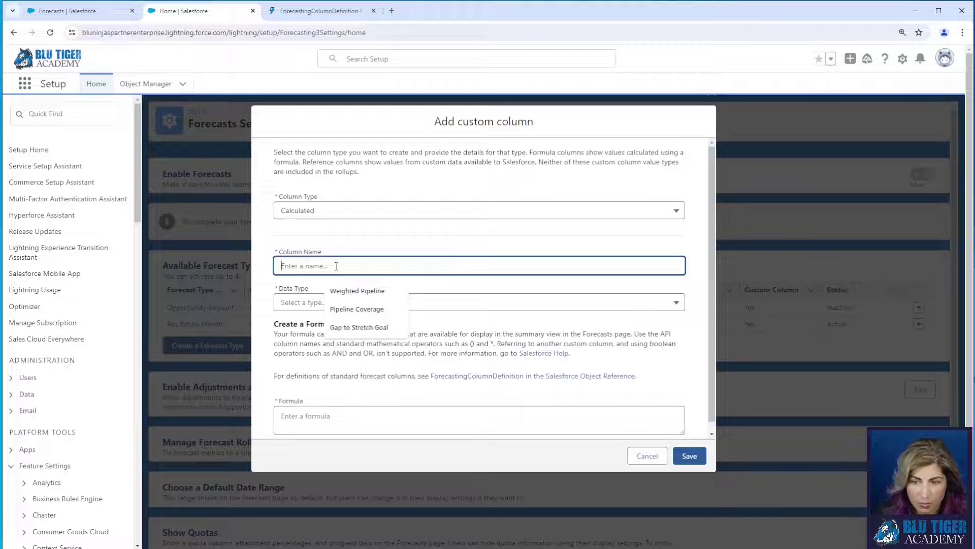
text(Diff )
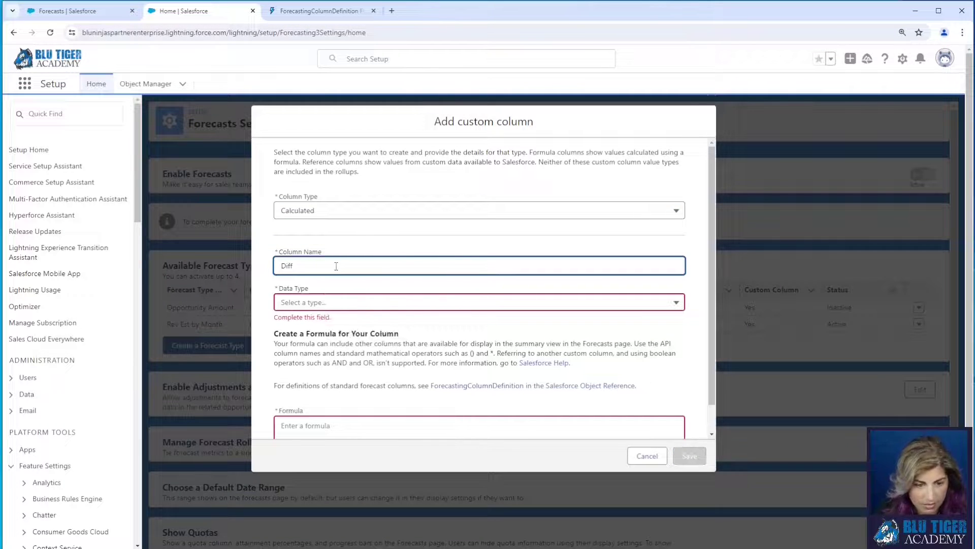
text(Last Year Amount)
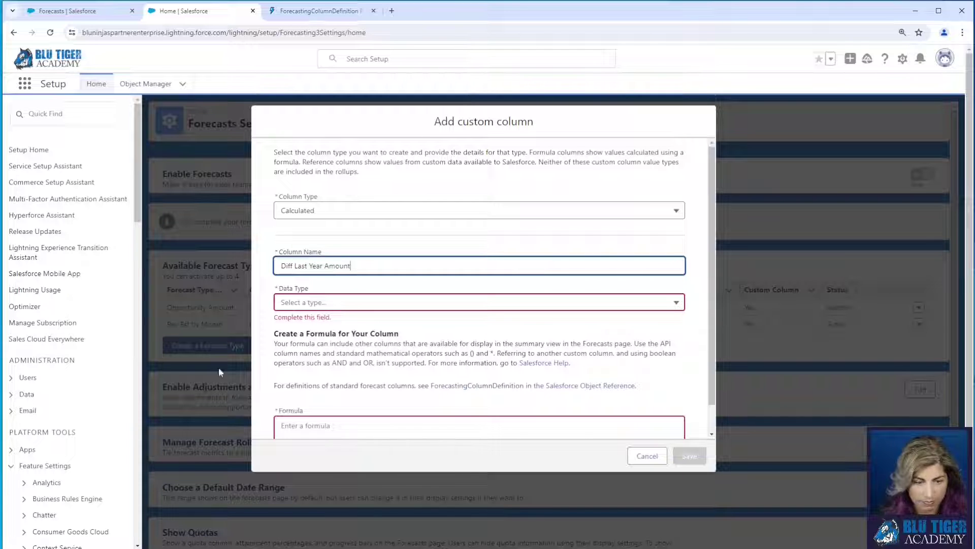
click(316, 302)
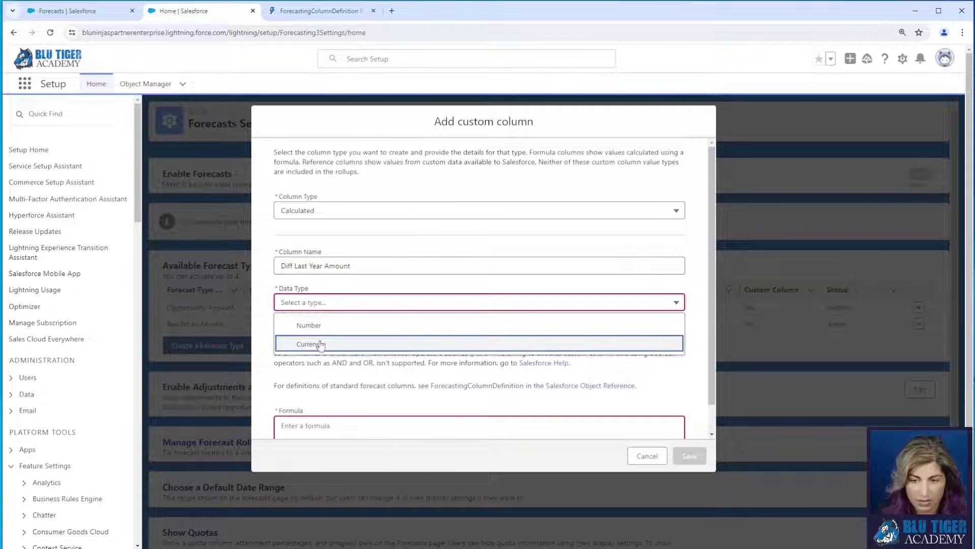
click(315, 342)
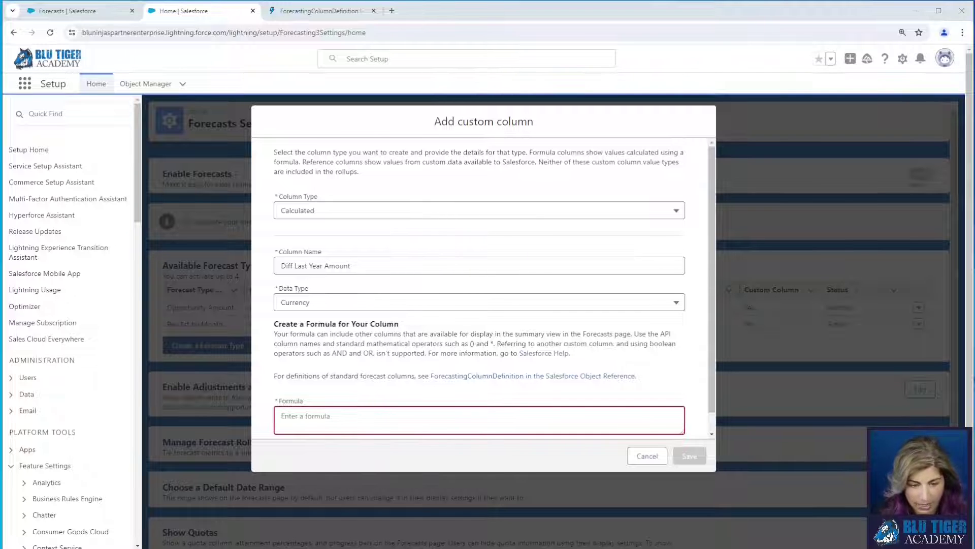
click(355, 428)
text(ForecastAmount0 - ExtensionCurrency1)
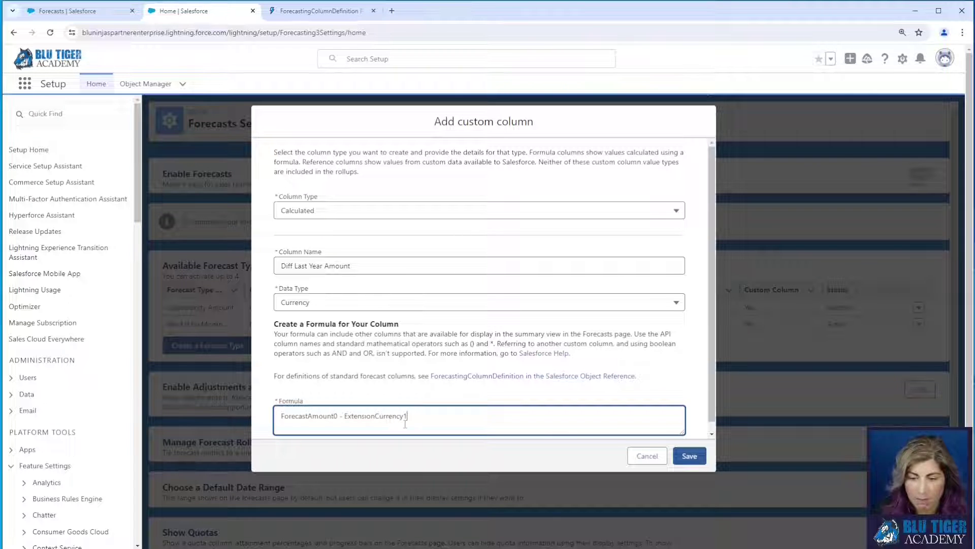
- Confirm the Last Year Amount result field in Developer Console, then save the Diff Last Year Amount column
key(alt+Tab)
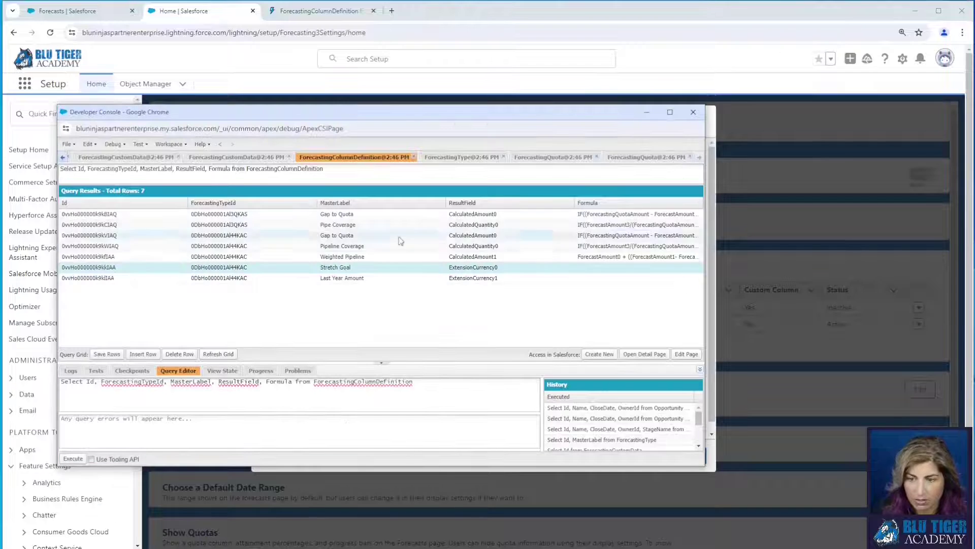
click(457, 280)
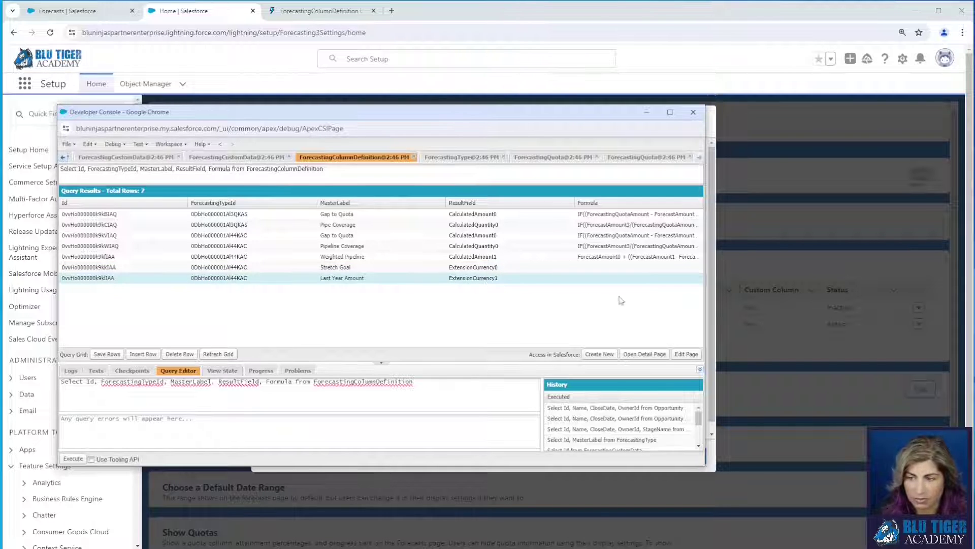
click(638, 471)
click(688, 455)
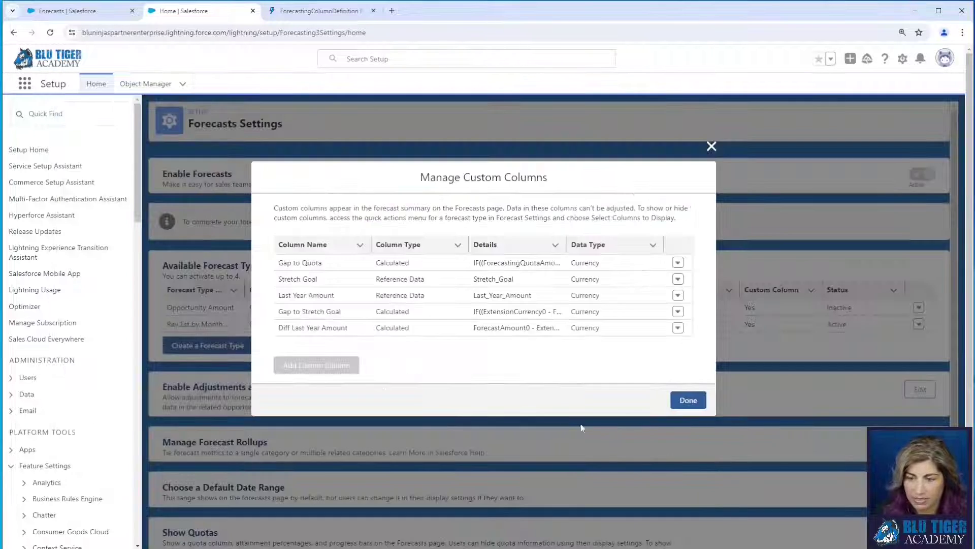
click(688, 400)
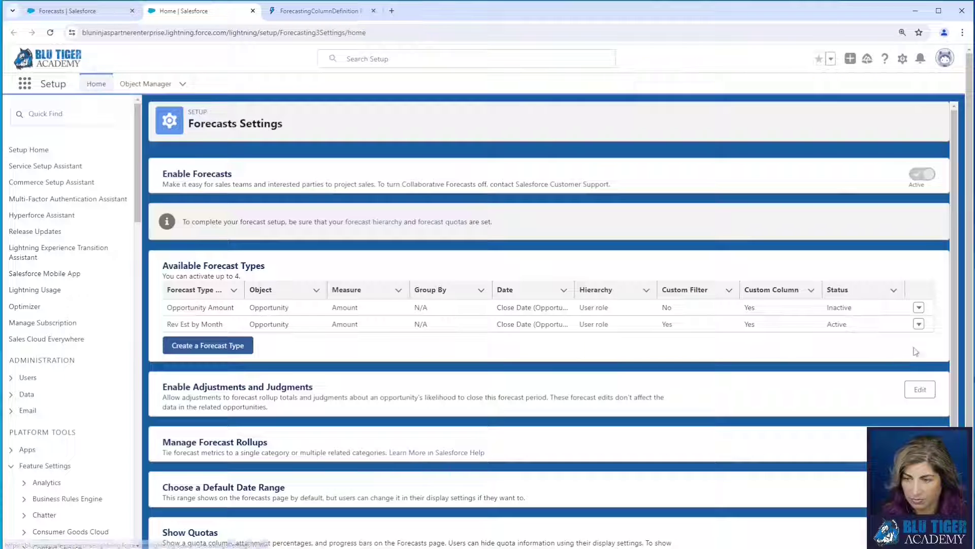
- Show Diff Last Year Amount right below Last Year Amount for Rev Est by Month, then reload Forecasts
click(919, 324)
click(879, 278)
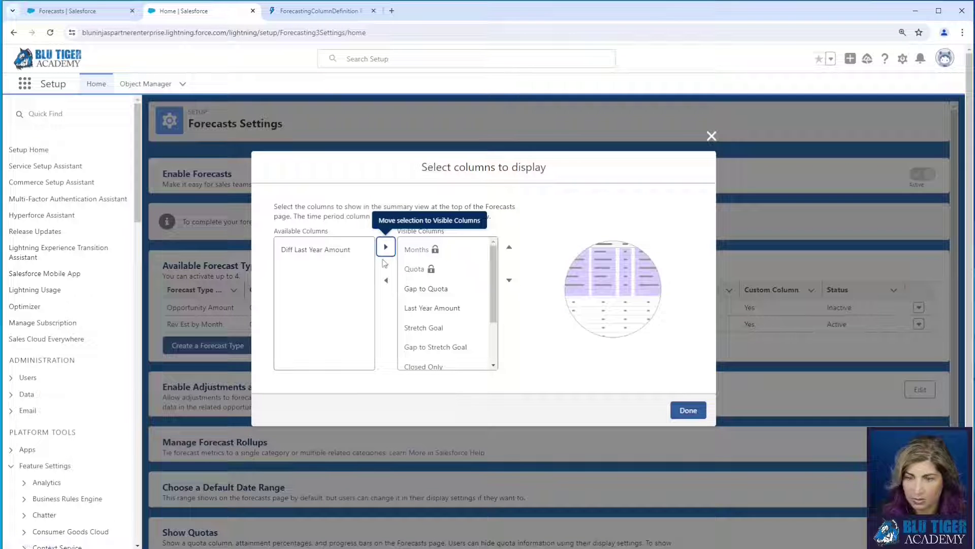
click(305, 249)
click(386, 247)
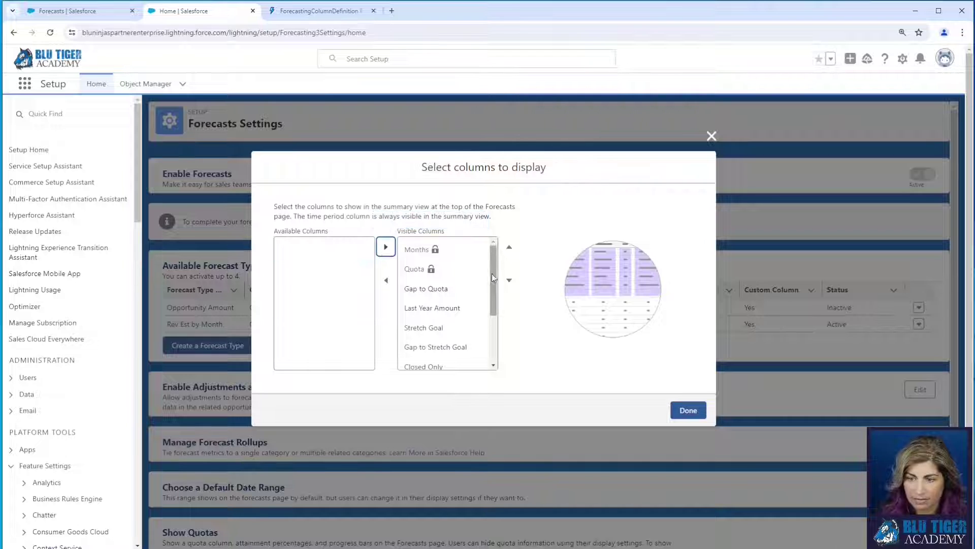
scroll(491, 273, down, 5)
click(509, 247)
click(509, 247)
click(509, 247)
click(509, 247)
click(509, 247)
click(509, 247)
click(689, 410)
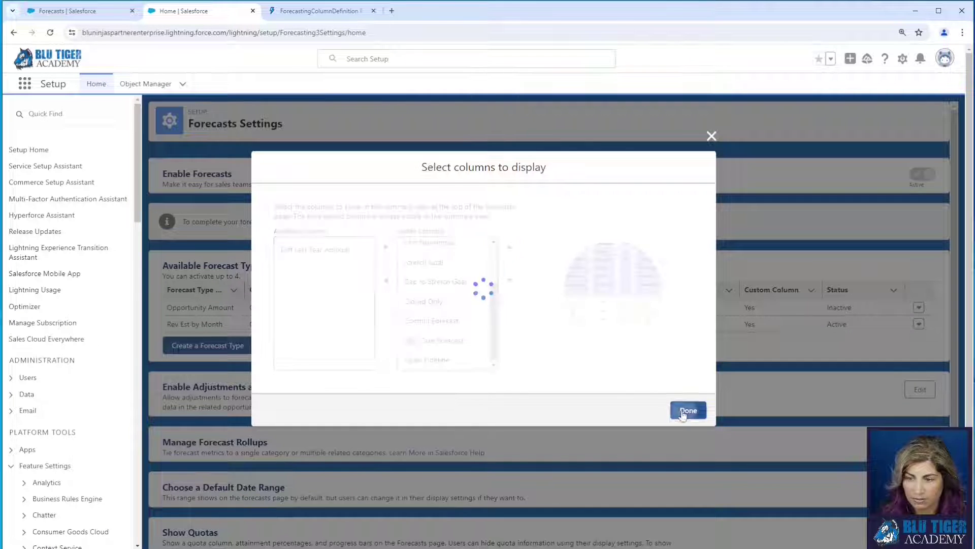
click(76, 10)
click(50, 32)
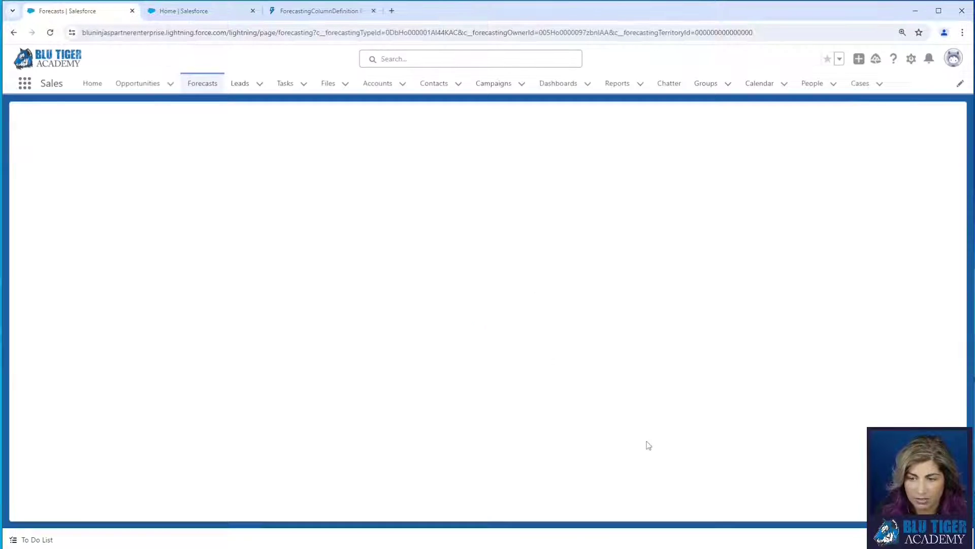